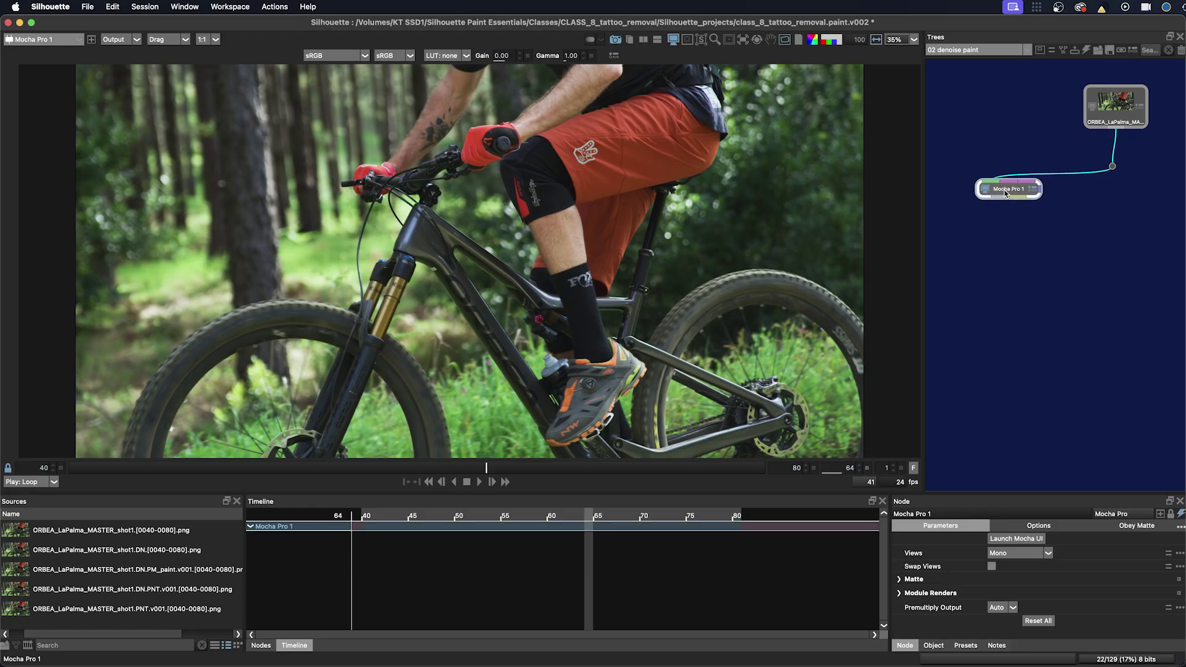
Add a PowerMesh Warp node below Mocha Pro 1 and feed it both the image and the mesh data outputs
key(Tab)
text(power)
click(1014, 295)
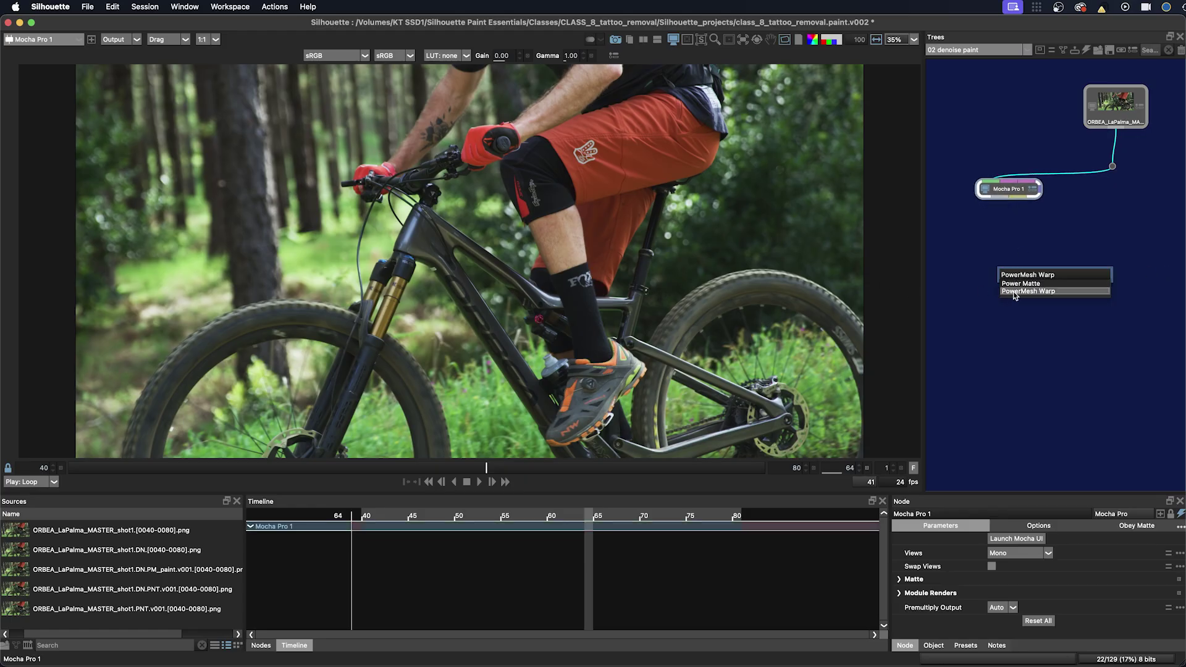
click(1014, 292)
drag(1006, 242, 1004, 246)
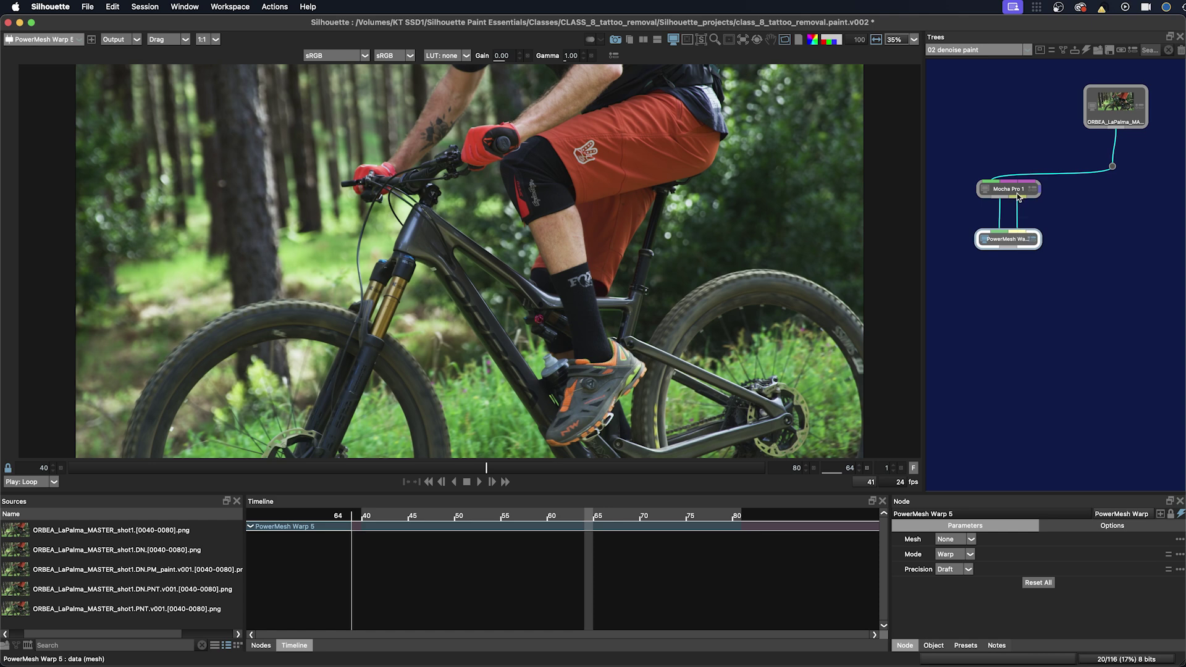
drag(1017, 194, 1019, 196)
Set the PowerMesh Warp node to use the mesh demo Mesh, Unwarp mode and Normal precision
click(962, 558)
click(955, 554)
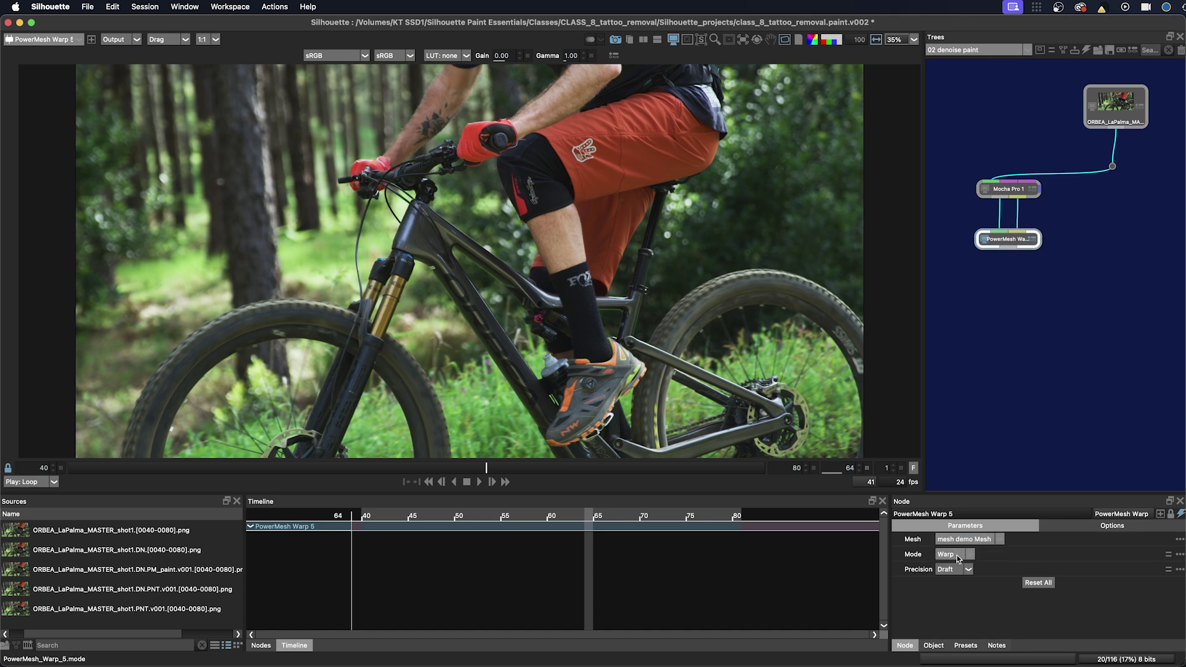
click(950, 572)
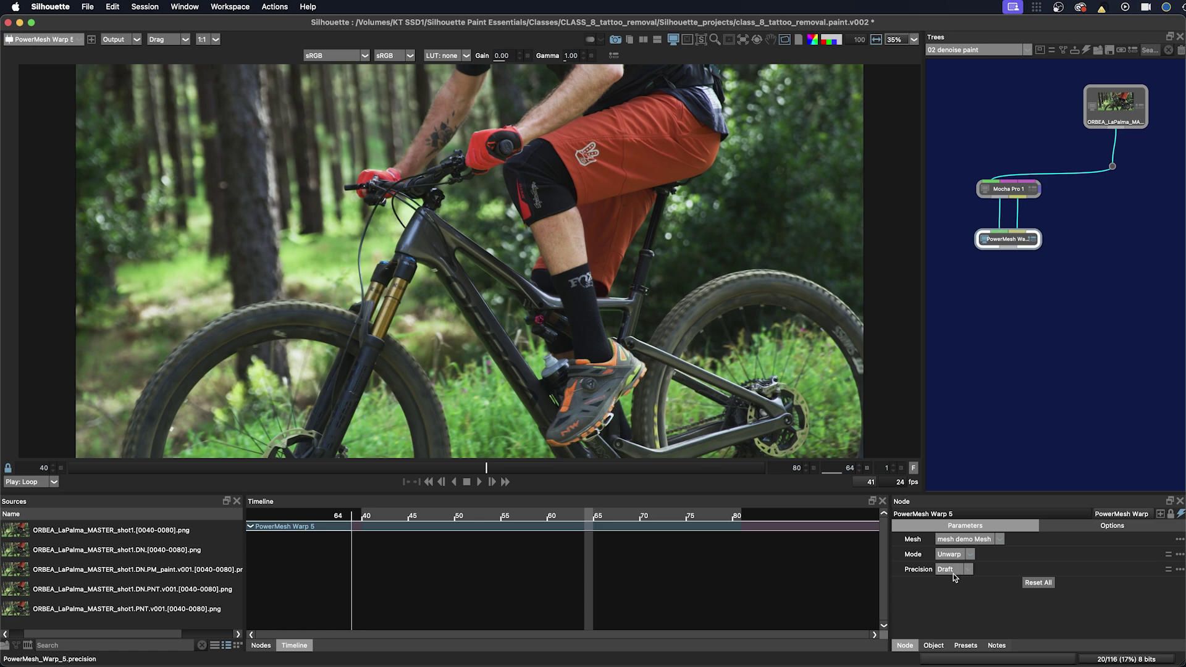
click(948, 587)
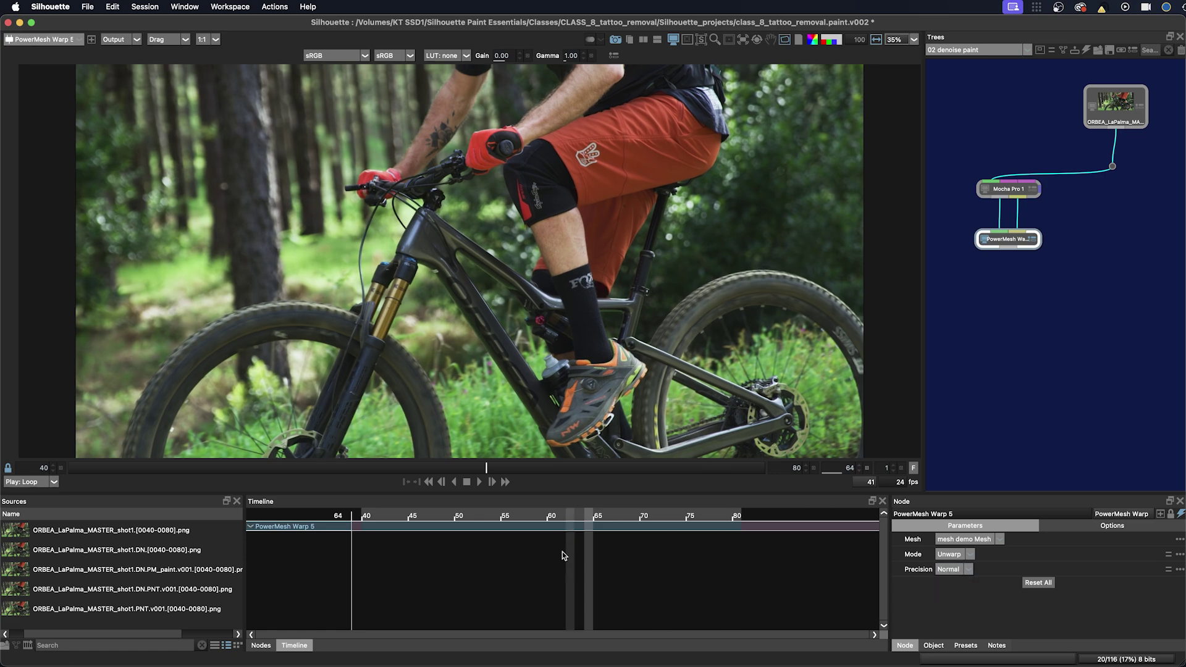
Play back the unwarped clip and examine the tattooed forearm up close at frame 60
click(478, 480)
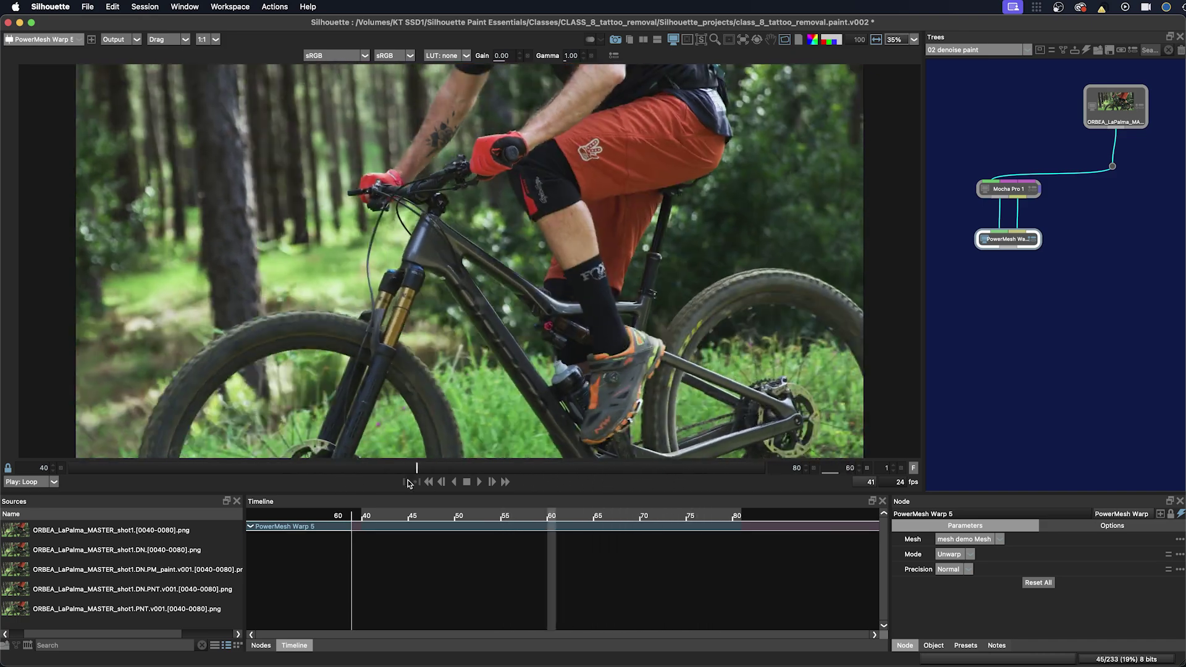
click(466, 481)
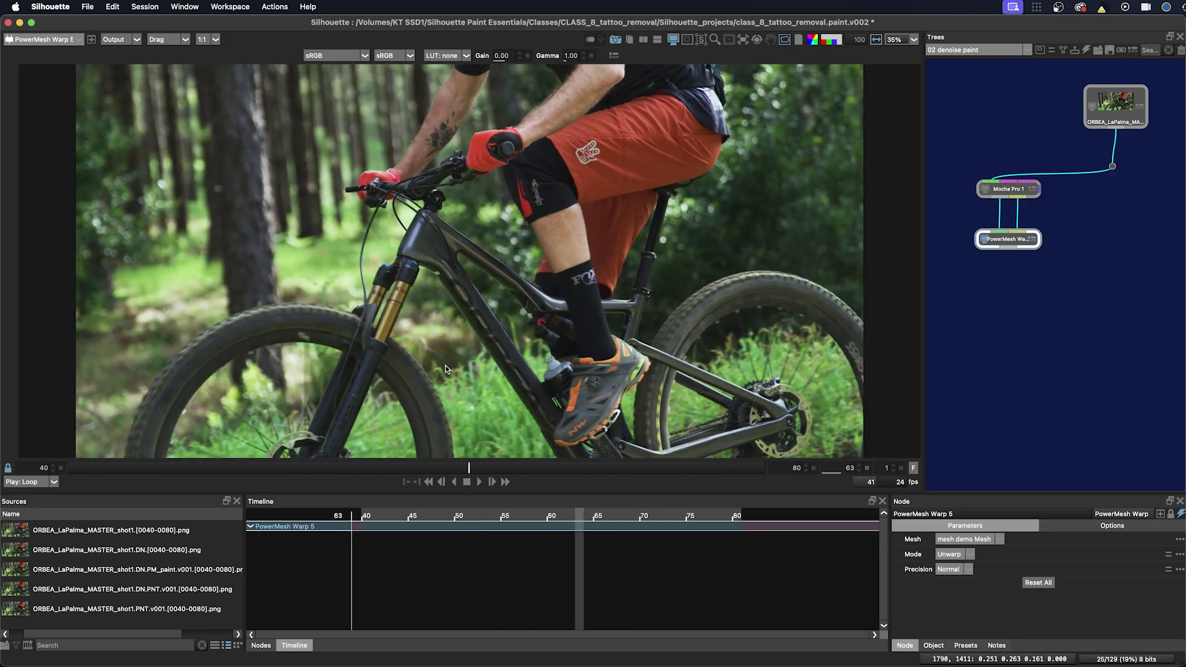
drag(468, 471, 417, 474)
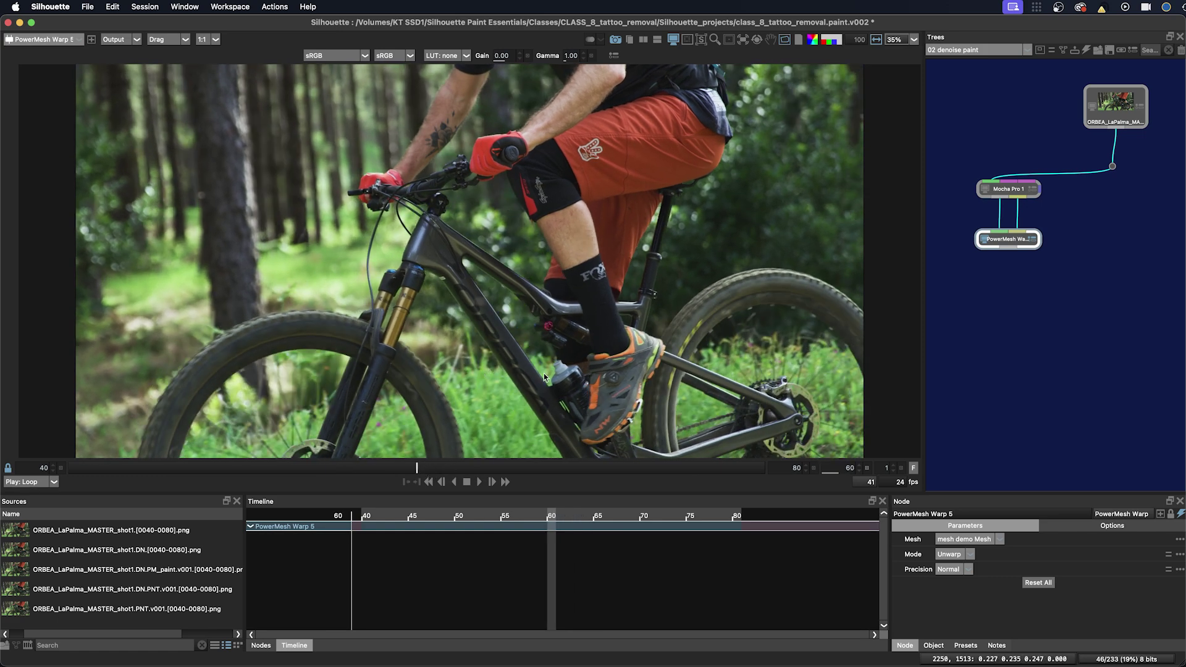
mouse_move(417, 470)
mouse_down()
mouse_move(405, 474)
mouse_move(485, 473)
mouse_move(357, 474)
mouse_move(466, 474)
mouse_move(406, 474)
mouse_move(451, 472)
mouse_move(417, 473)
mouse_up()
drag(423, 163, 517, 180)
scroll(509, 182, up, 10)
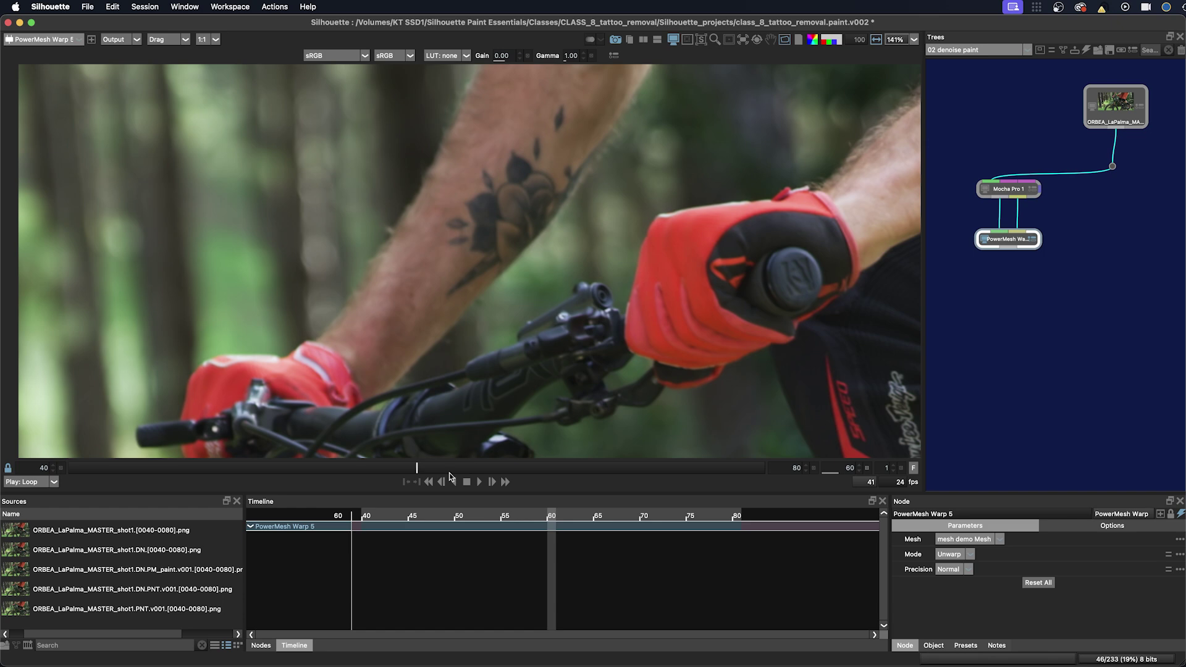
drag(450, 473, 423, 469)
drag(514, 330, 489, 326)
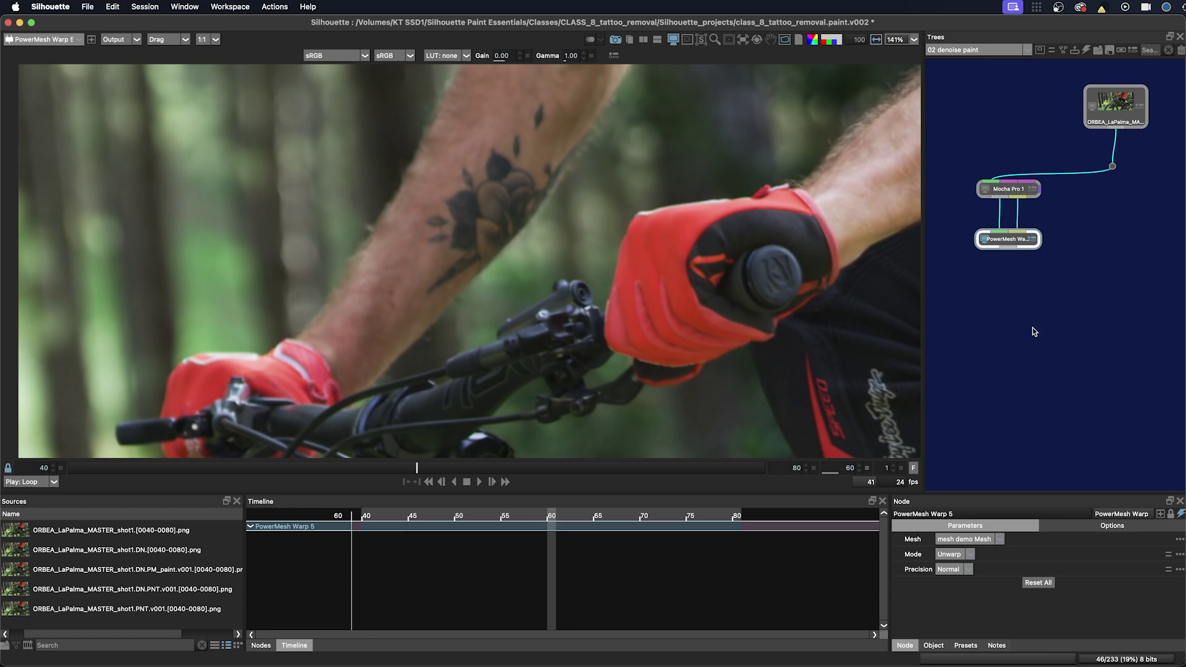
Add a Paint node and connect it to the output of the PowerMesh Warp node
click(1016, 322)
key(Tab)
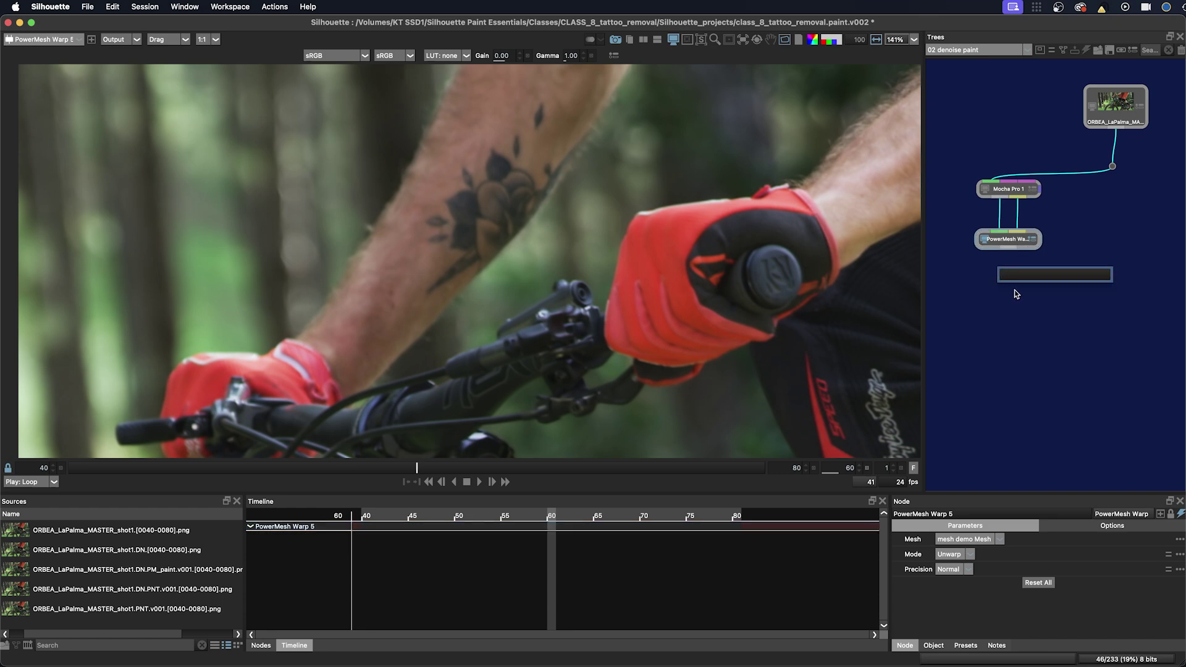
text(paint)
key(Return)
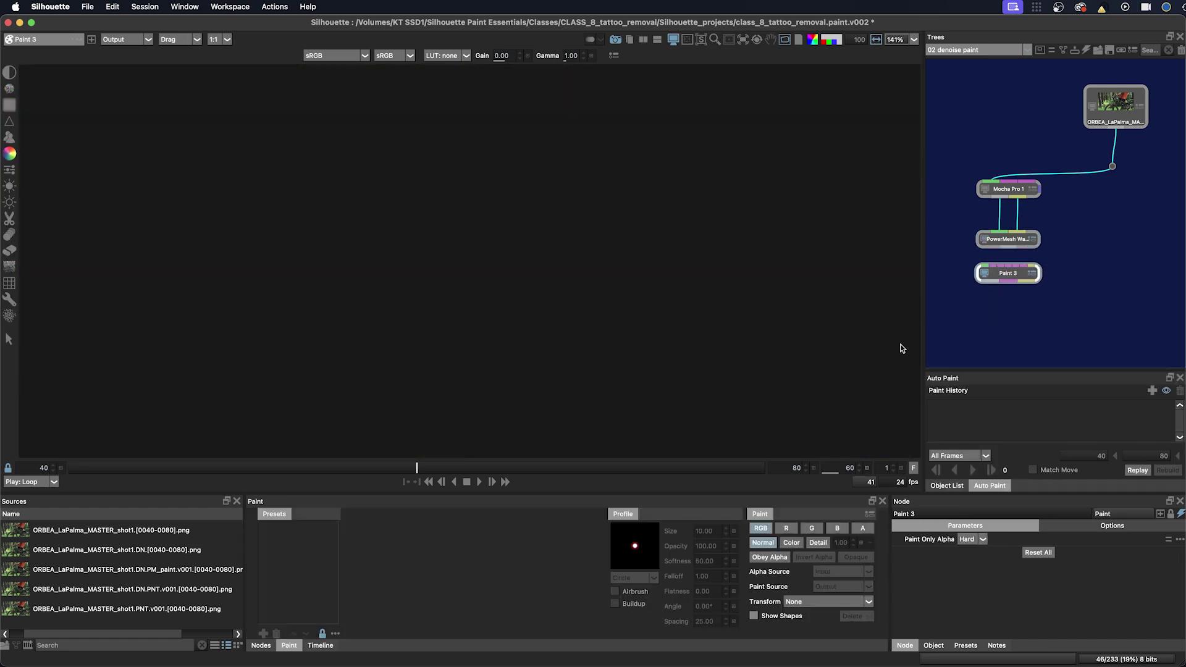
drag(982, 271, 999, 279)
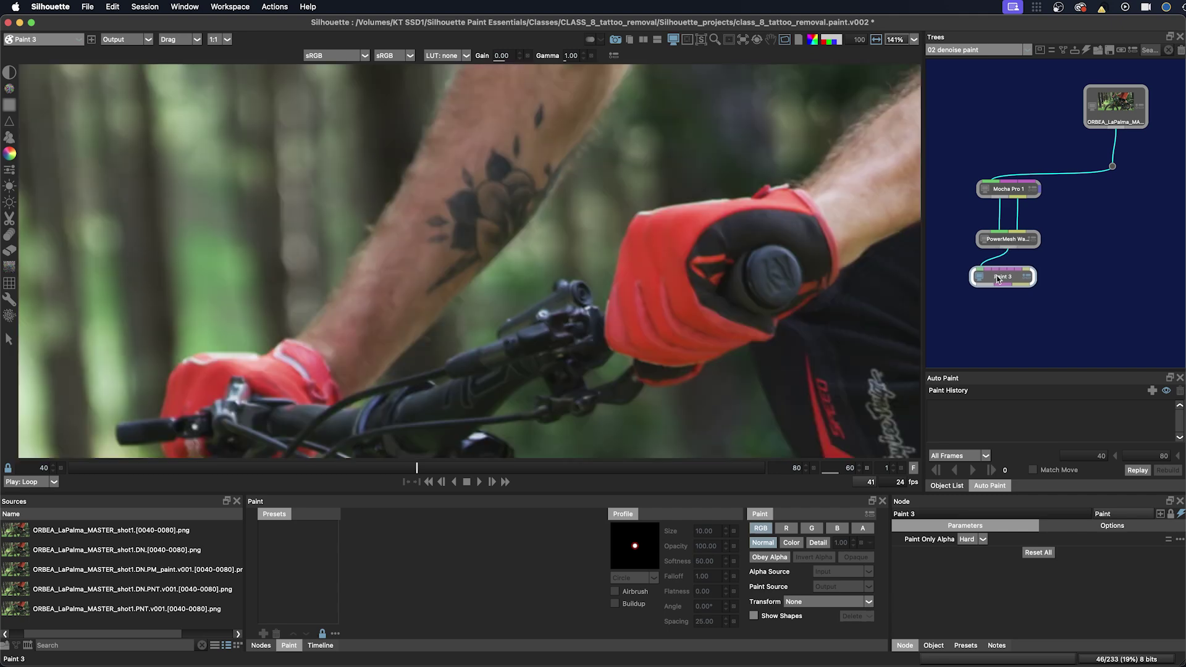
Paint a straight green test stroke with the Color brush on the forearm just below the tattoo at frame 59
mouse_move(365, 471)
mouse_down()
mouse_move(296, 476)
mouse_move(426, 469)
mouse_move(399, 469)
mouse_up()
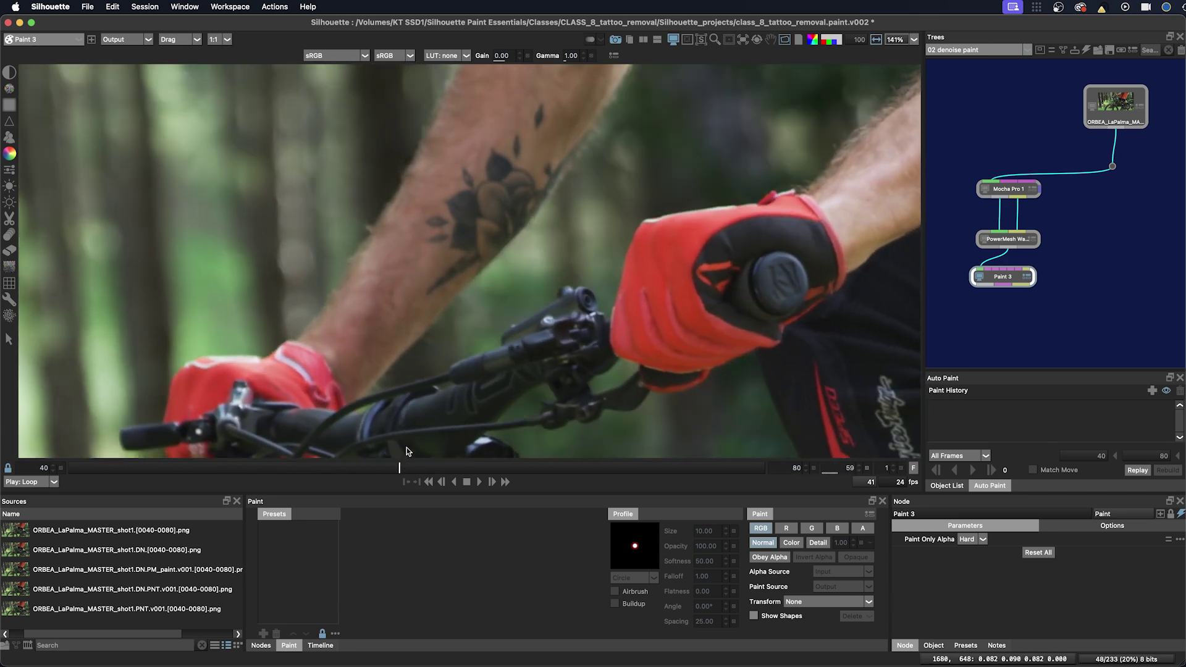
click(9, 153)
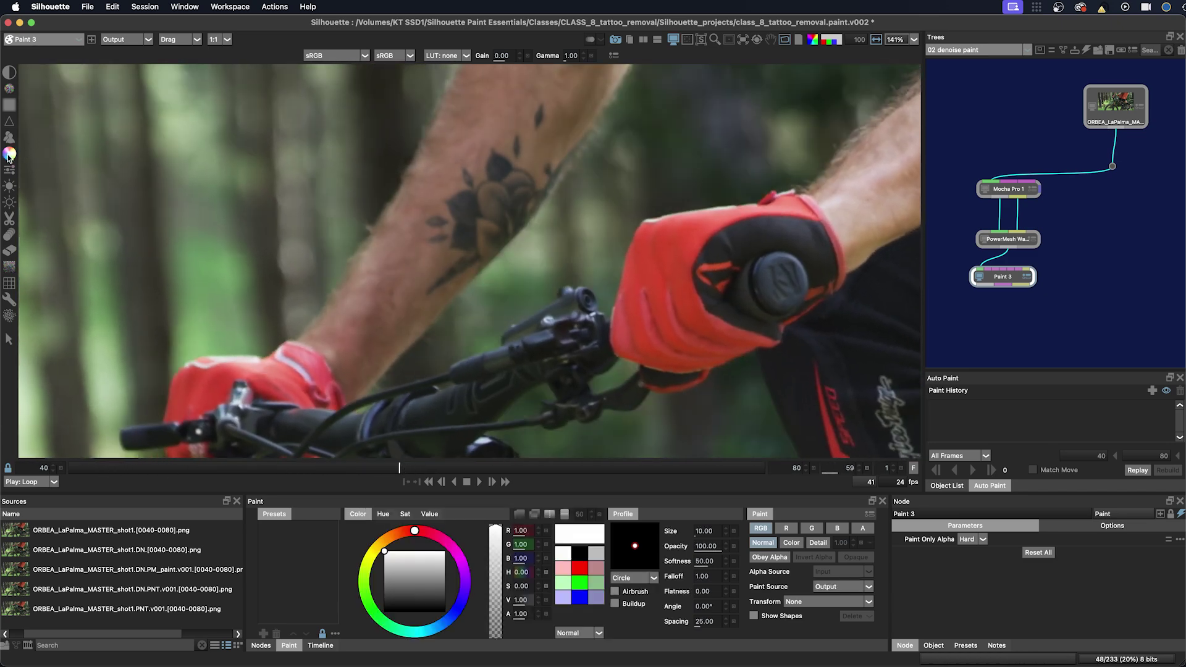
click(581, 584)
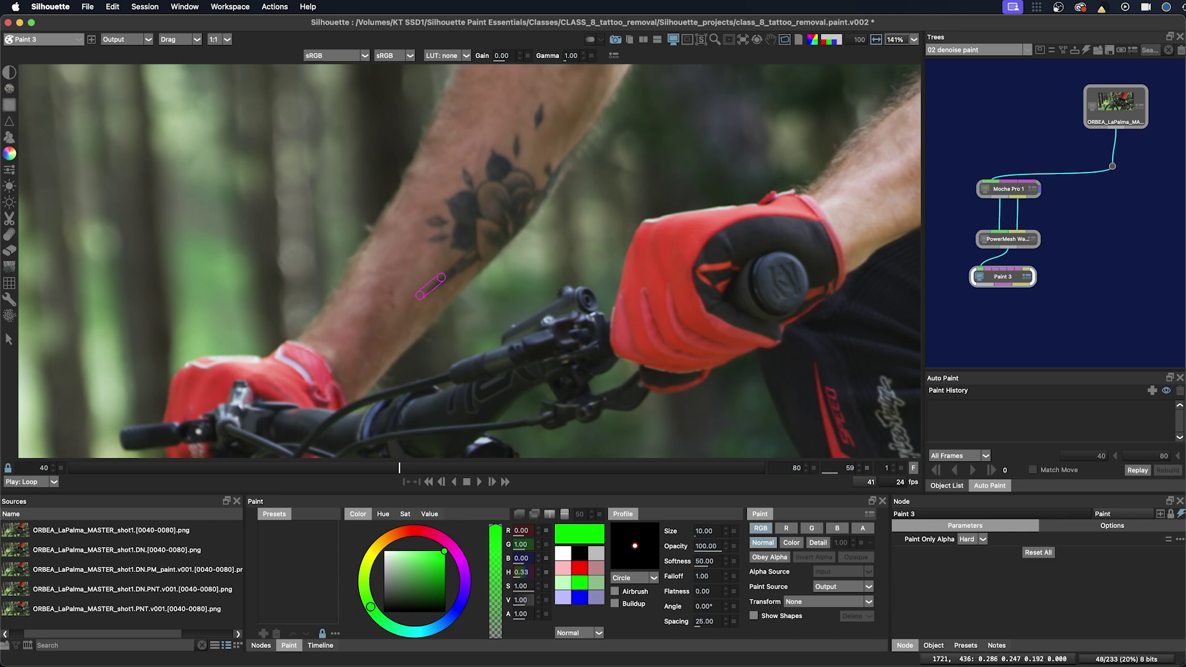
shift+click(470, 260)
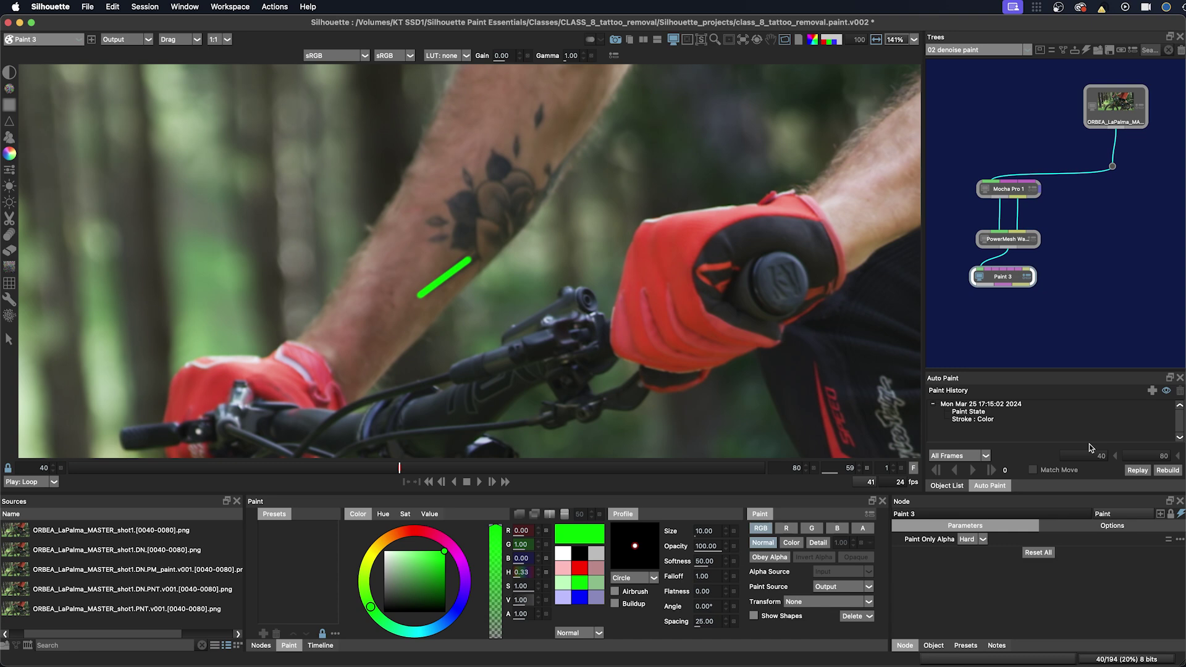
Replay the green stroke on all frames with Auto Paint and scrub back through the shot to frame 63
click(976, 404)
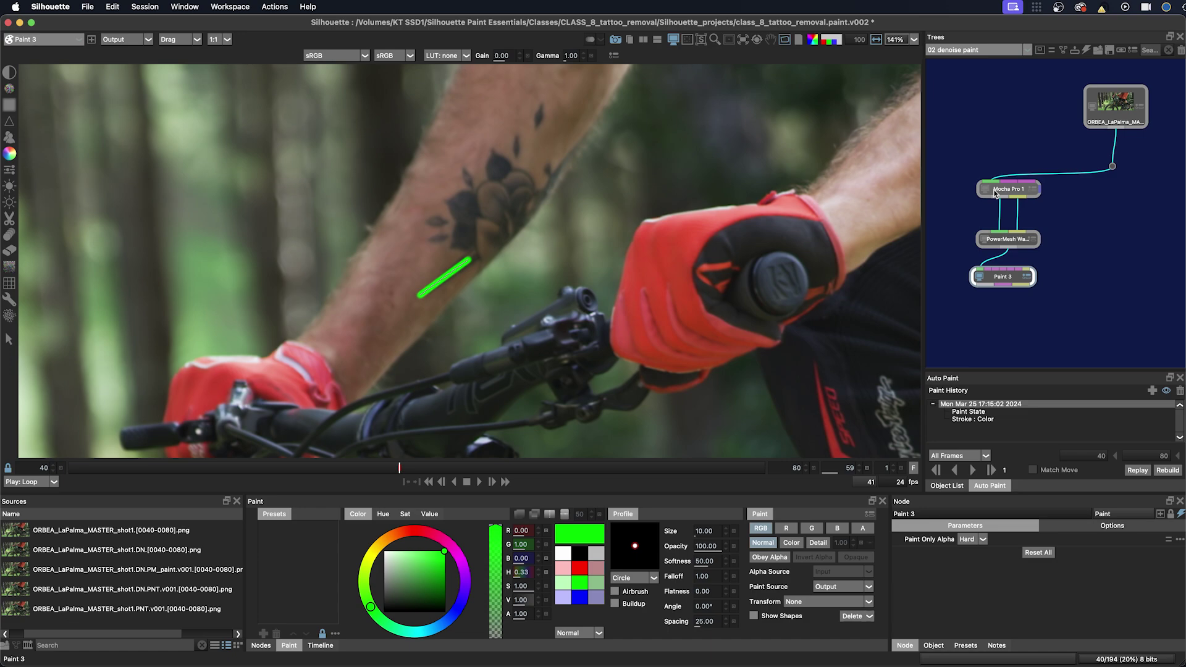
click(973, 470)
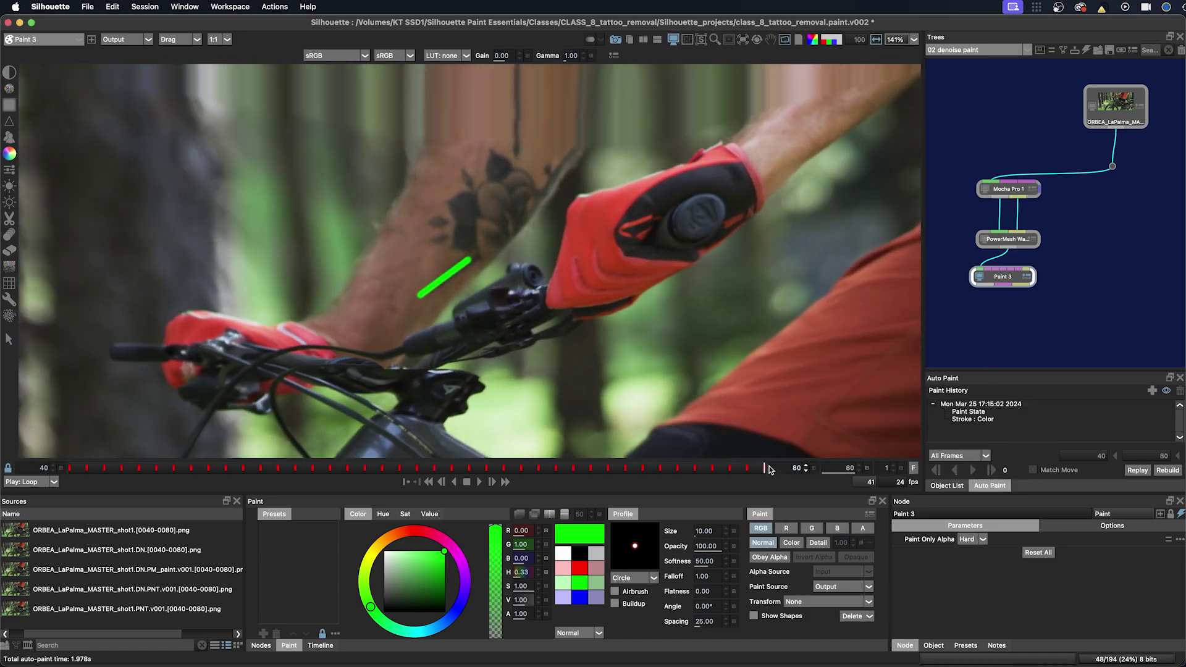
mouse_move(755, 468)
mouse_down()
mouse_move(154, 469)
mouse_move(472, 485)
mouse_up()
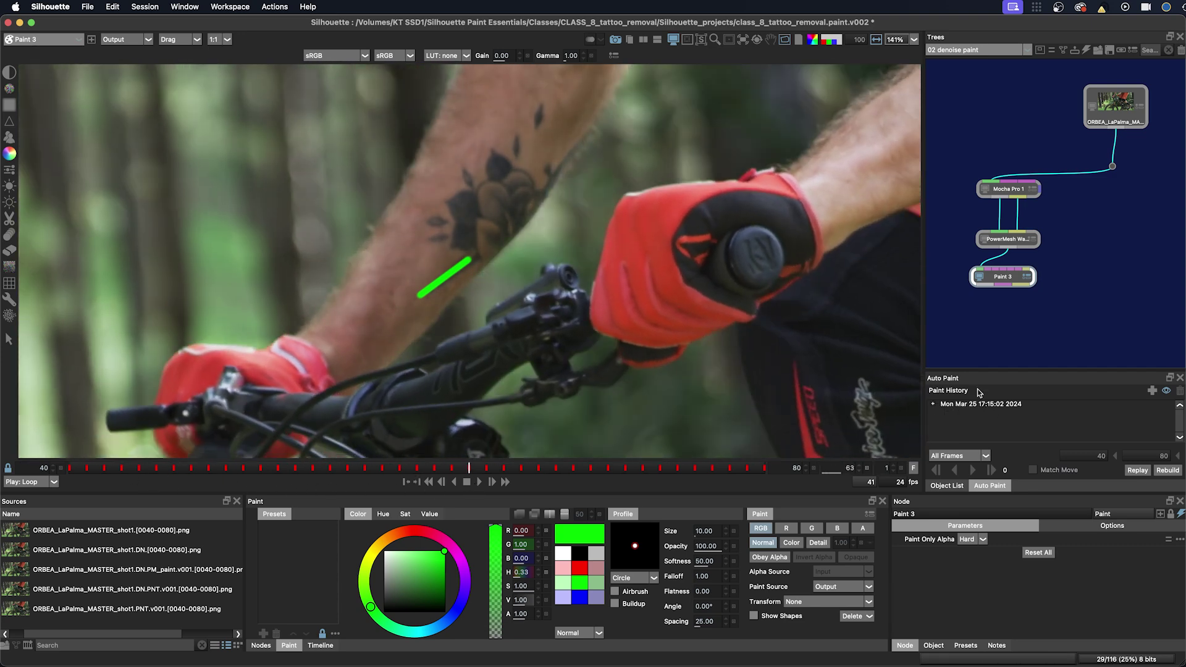
Delete the green test stroke's event from the paint history
click(967, 406)
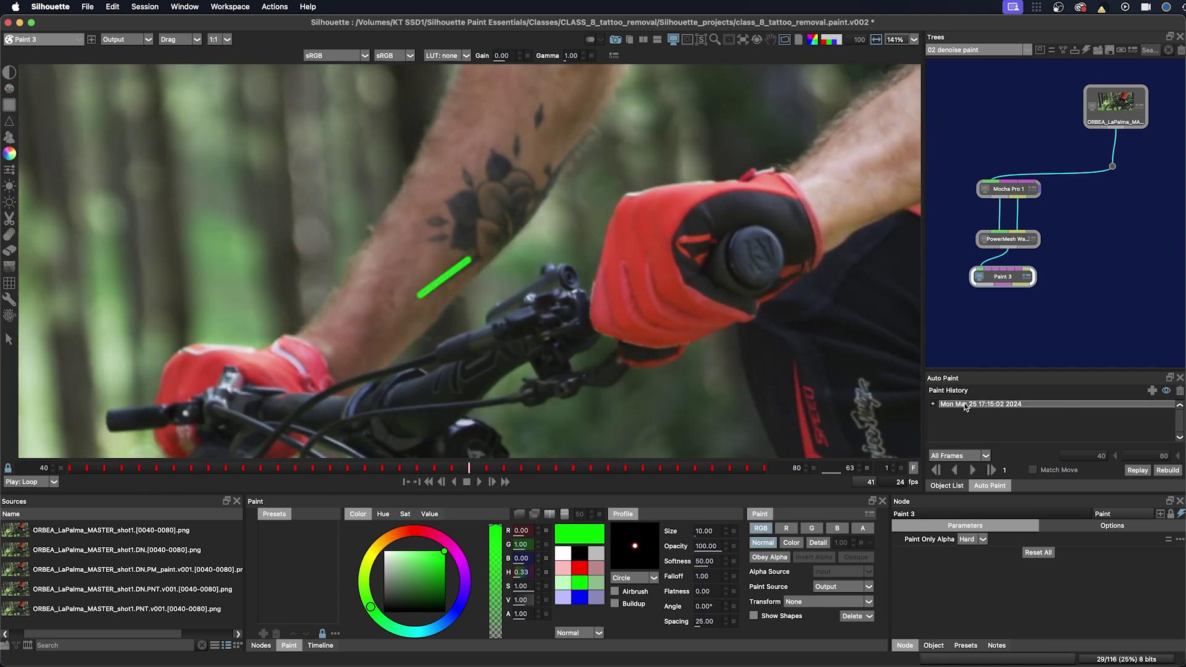
click(1180, 391)
click(591, 353)
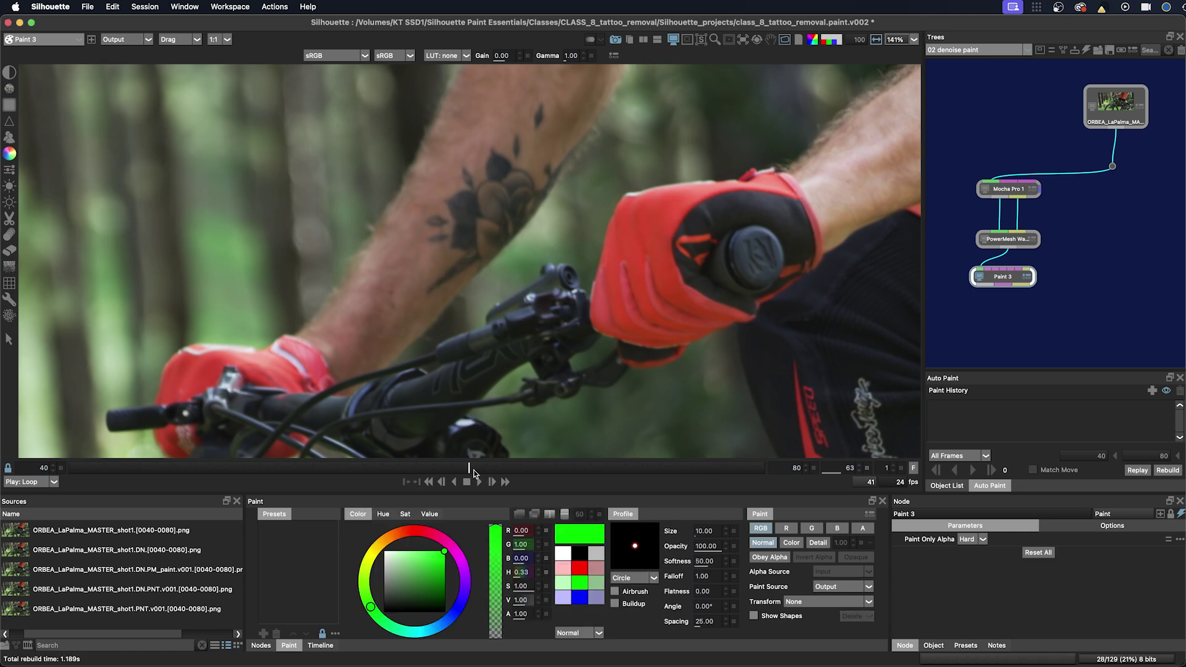
Go to frame 60 and set the PowerMesh Warp node's precision to Best
drag(470, 468, 419, 468)
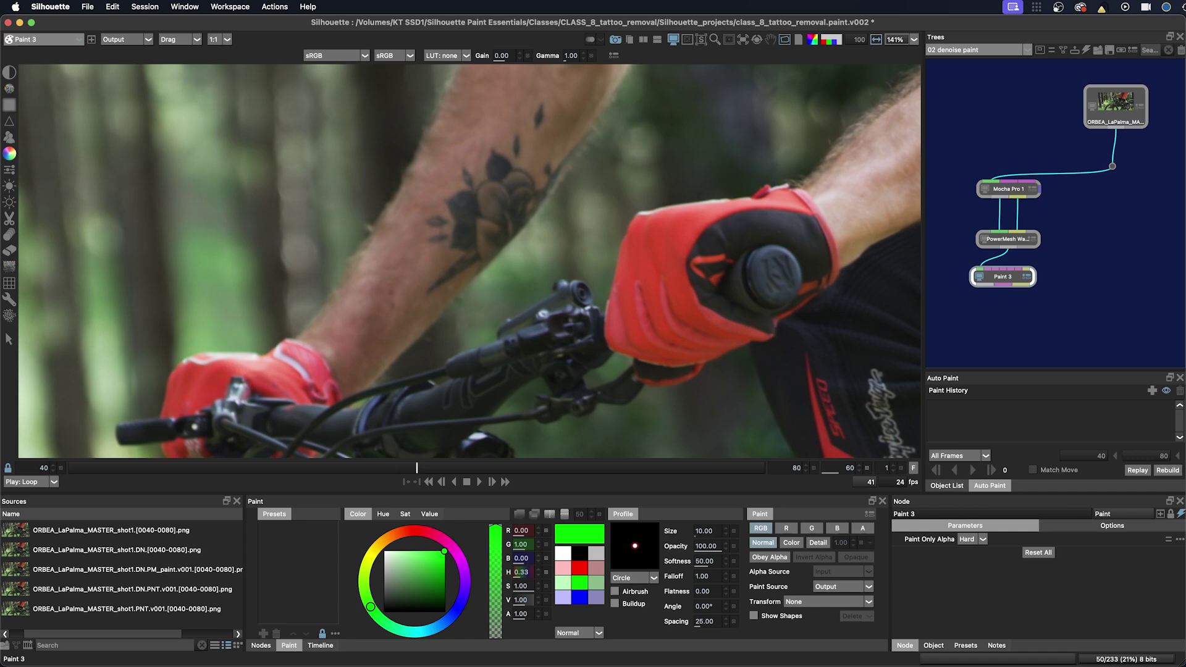
click(997, 241)
click(940, 573)
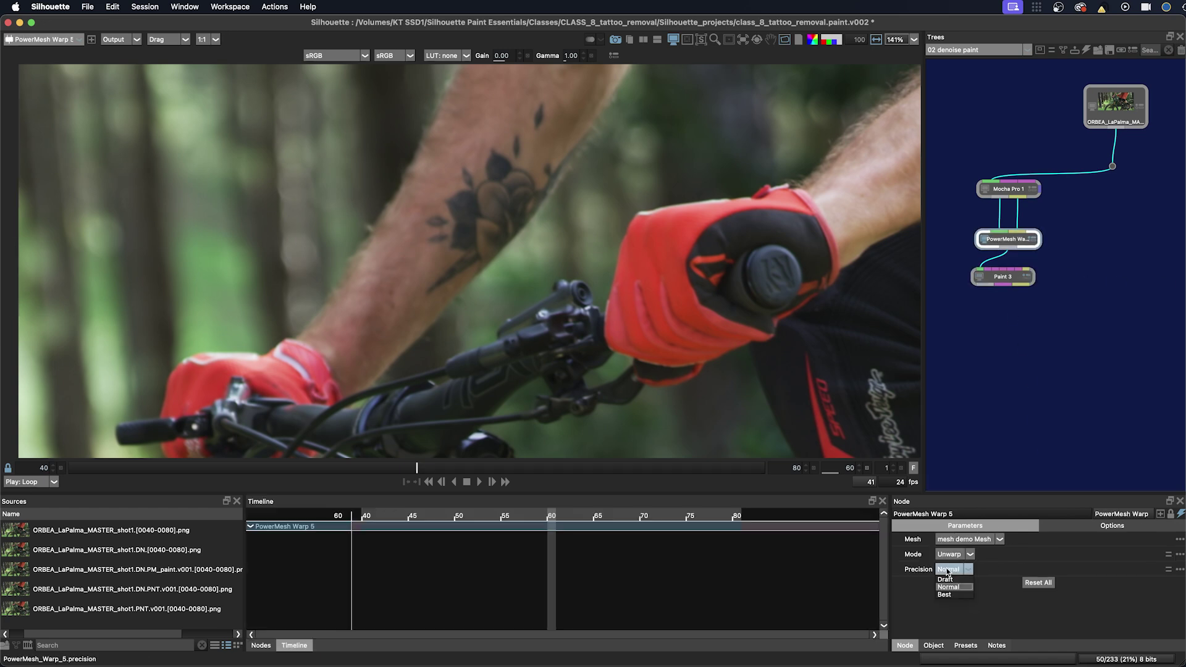
click(951, 595)
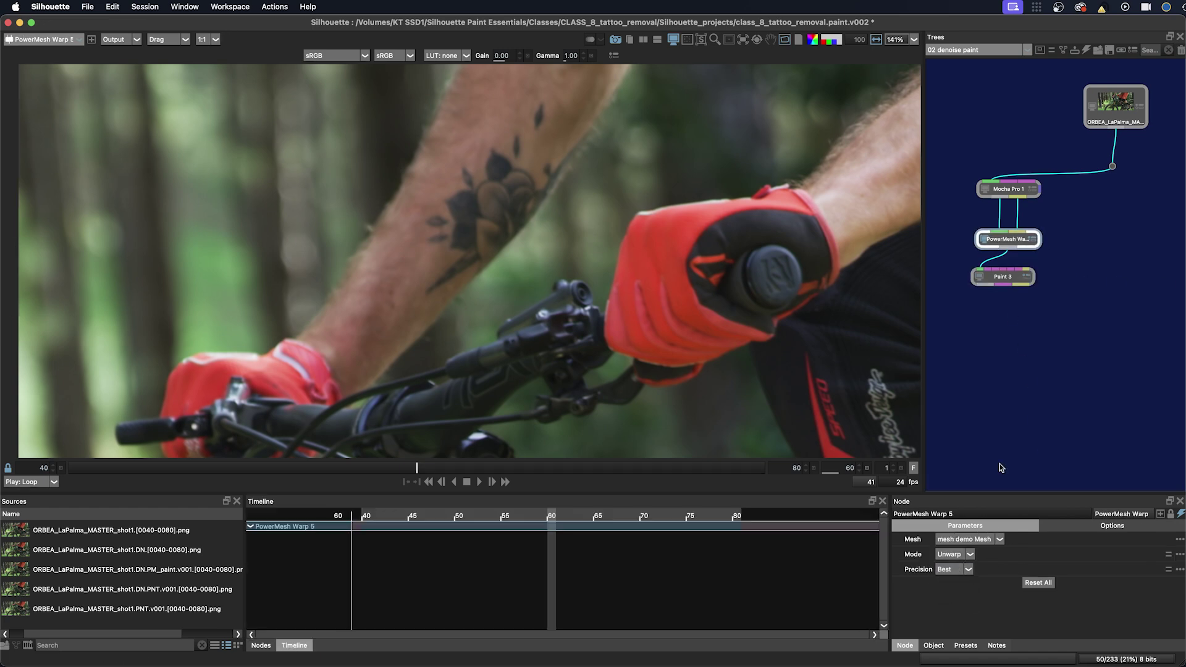
Set up the Paint node's Clone brush with size 26.94, softness 100, and opaque alpha channel painting enabled
click(996, 281)
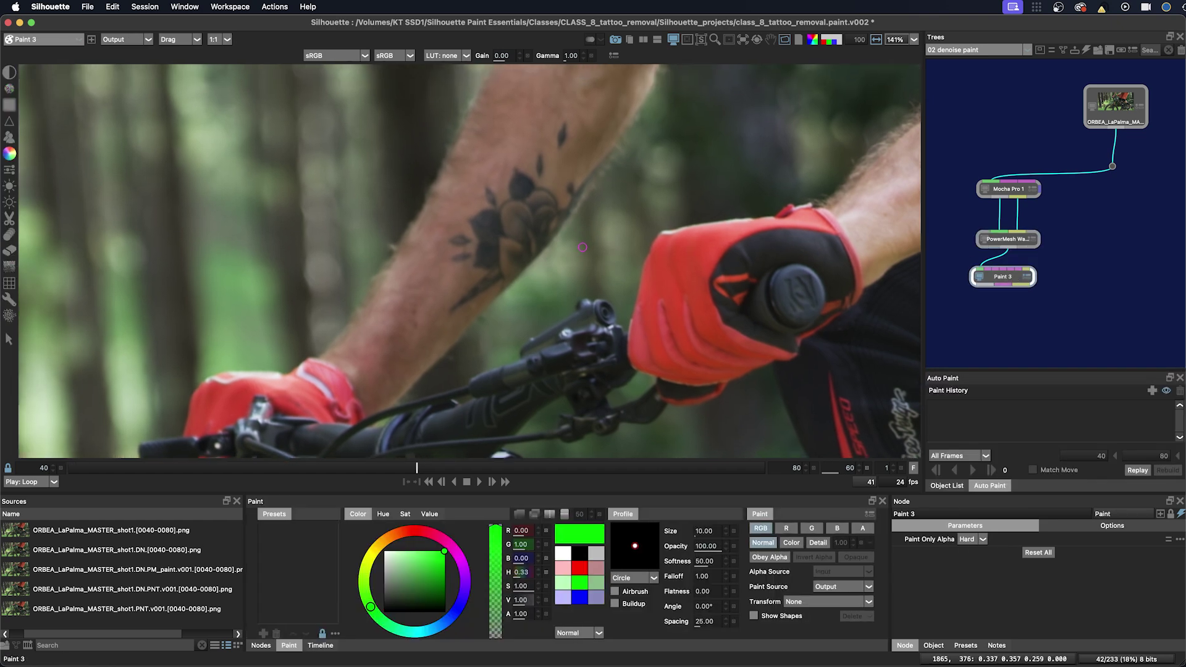
scroll(585, 257, up, 5)
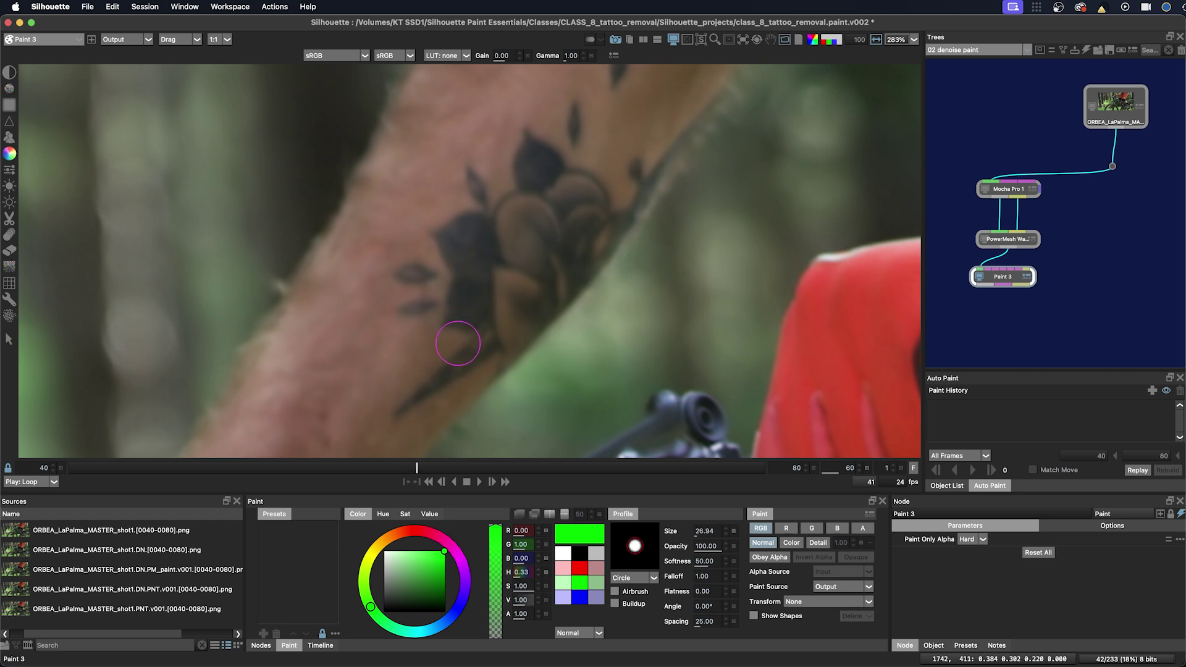
key(c)
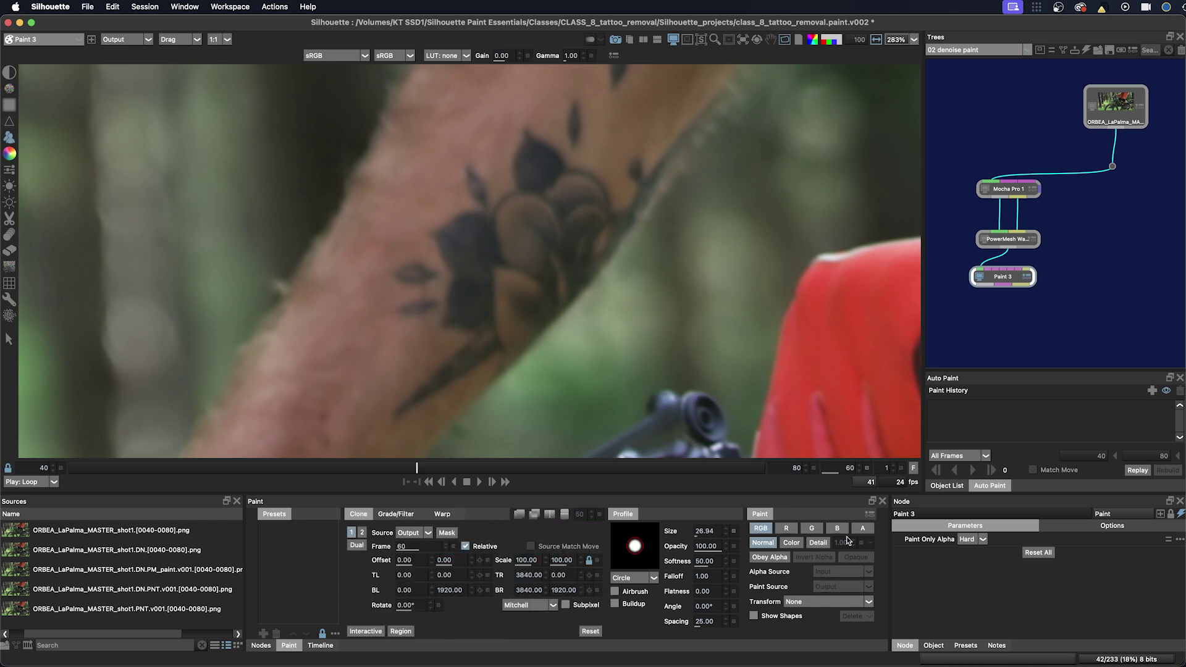
click(863, 529)
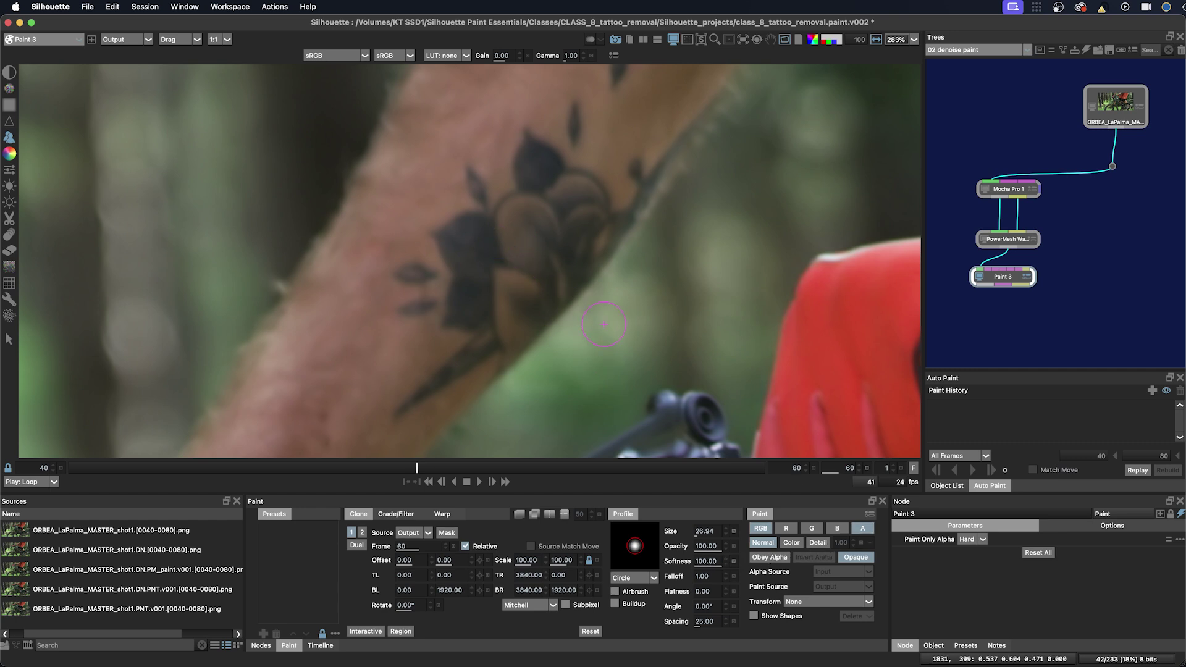
Clone clean skin over the tattoo's pointed lower stem and the small leaves beside the flower's lower part
drag(429, 383, 488, 302)
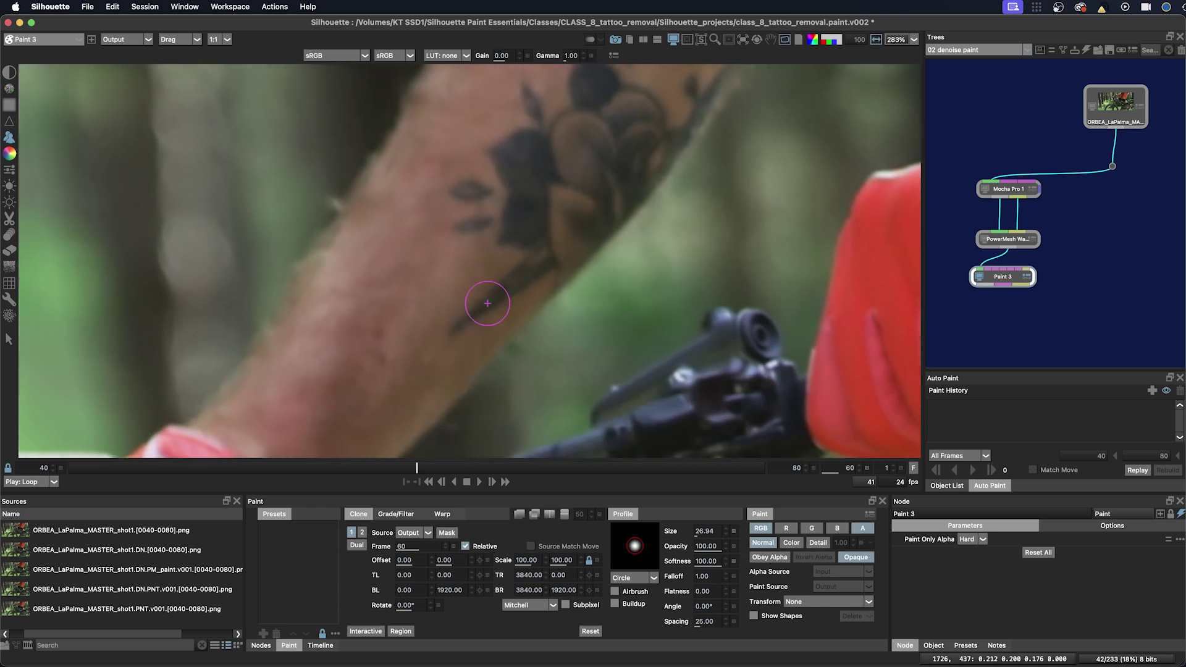
drag(420, 371, 498, 290)
mouse_move(471, 333)
mouse_down()
mouse_move(532, 274)
mouse_move(504, 283)
mouse_move(527, 265)
mouse_move(524, 287)
mouse_move(545, 259)
mouse_up()
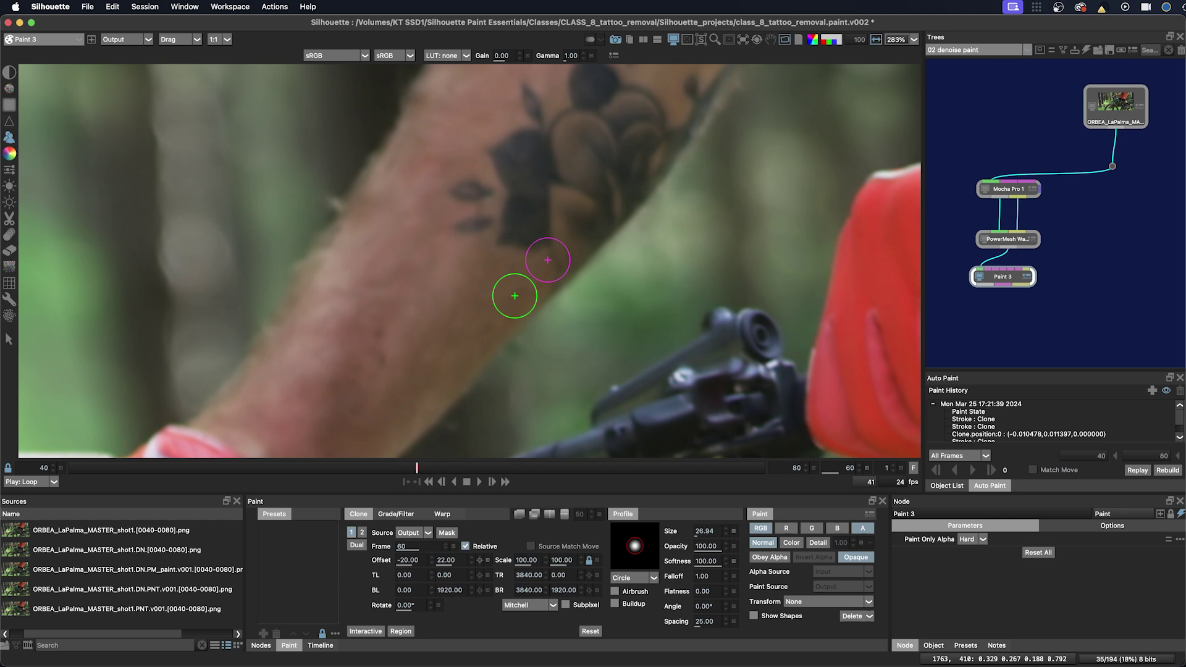
mouse_move(498, 322)
mouse_down()
mouse_move(537, 283)
mouse_move(521, 298)
mouse_up()
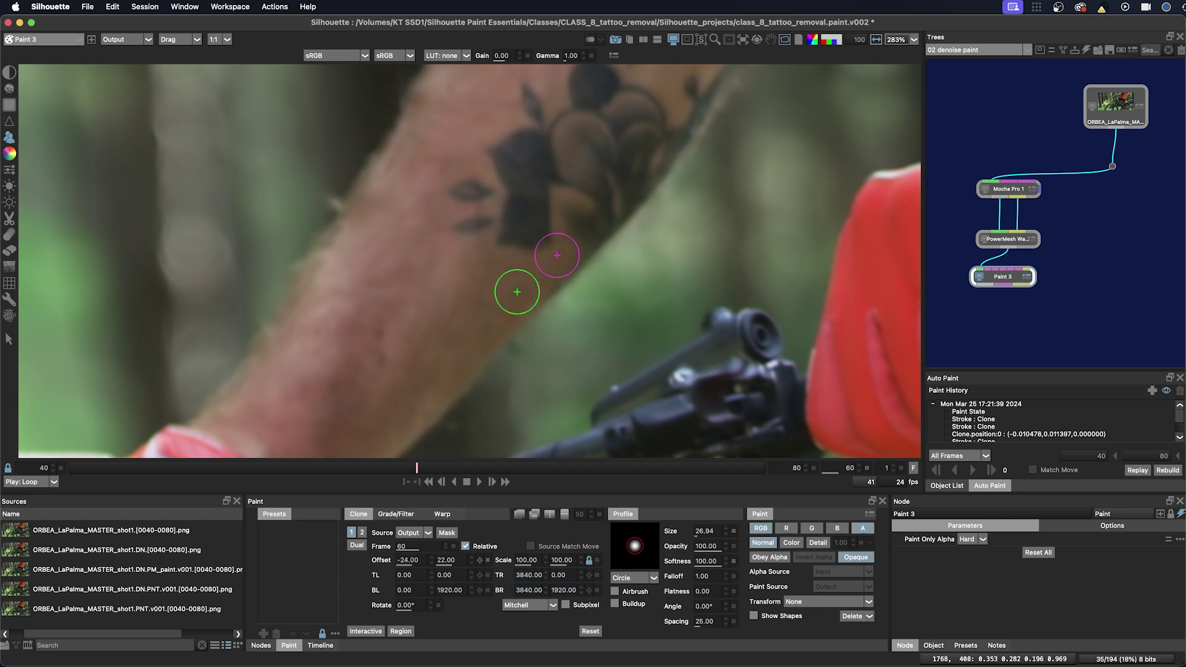
mouse_move(442, 280)
mouse_down()
mouse_move(472, 242)
mouse_move(530, 228)
mouse_move(530, 245)
mouse_up()
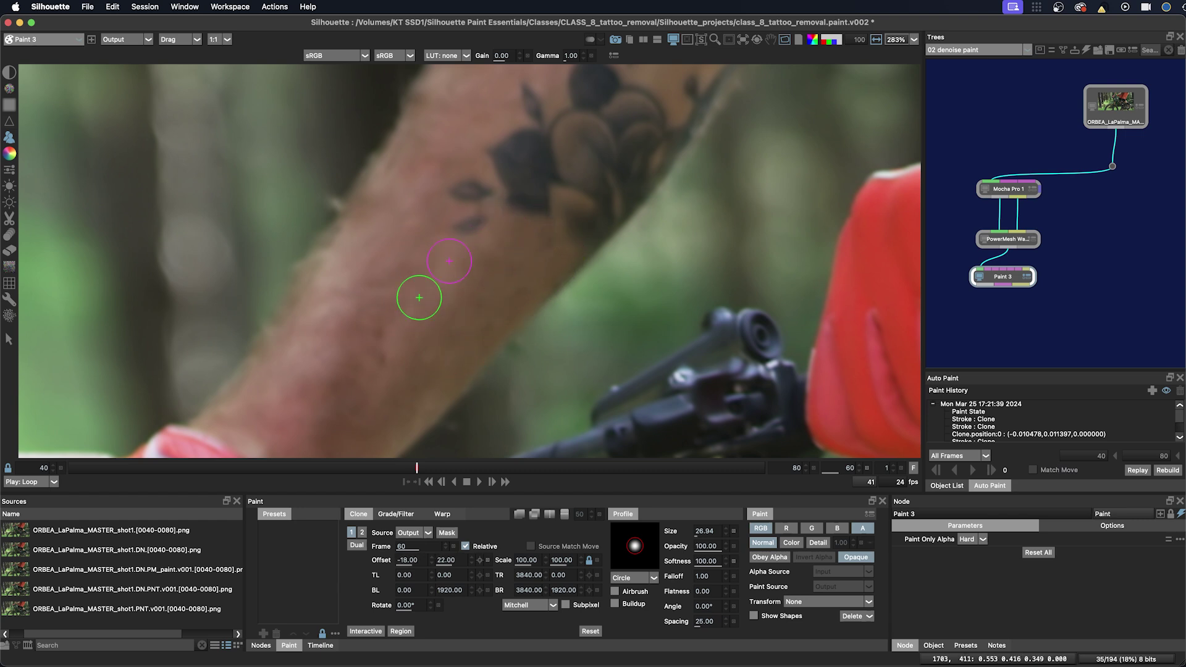
drag(442, 236, 481, 221)
Clone clean skin over the small leaves beside the flower, the pointed upper leaves and the flower's top petals
mouse_move(440, 259)
mouse_down()
mouse_move(416, 240)
mouse_move(485, 192)
mouse_move(494, 211)
mouse_move(434, 186)
mouse_move(476, 153)
mouse_move(476, 246)
mouse_move(410, 312)
mouse_move(453, 331)
mouse_move(452, 370)
mouse_move(452, 342)
mouse_move(472, 341)
mouse_move(466, 416)
mouse_move(522, 371)
mouse_move(466, 419)
mouse_move(481, 418)
mouse_up()
drag(559, 250, 498, 360)
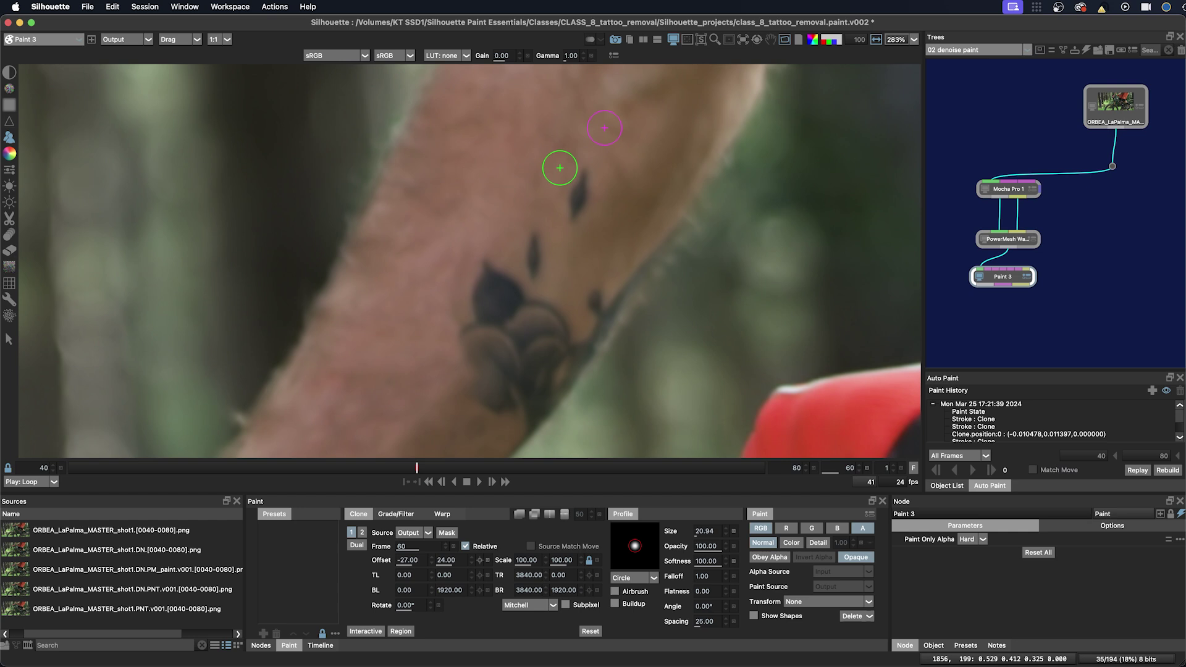
mouse_move(599, 127)
mouse_down()
mouse_move(583, 174)
mouse_move(616, 149)
mouse_move(569, 216)
mouse_move(579, 149)
mouse_move(566, 162)
mouse_move(544, 211)
mouse_move(603, 153)
mouse_move(535, 239)
mouse_move(541, 263)
mouse_move(654, 219)
mouse_move(610, 285)
mouse_move(674, 232)
mouse_move(621, 261)
mouse_move(601, 299)
mouse_move(649, 252)
mouse_move(600, 317)
mouse_move(599, 282)
mouse_move(584, 312)
mouse_move(576, 292)
mouse_move(598, 252)
mouse_move(604, 266)
mouse_move(609, 219)
mouse_move(622, 208)
mouse_move(537, 333)
mouse_move(564, 316)
mouse_move(579, 252)
mouse_move(548, 318)
mouse_move(551, 238)
mouse_move(519, 295)
mouse_move(506, 238)
mouse_move(489, 284)
mouse_move(476, 272)
mouse_move(538, 209)
mouse_move(556, 204)
mouse_move(448, 331)
mouse_move(455, 341)
mouse_move(484, 302)
mouse_move(470, 296)
mouse_move(537, 233)
mouse_up()
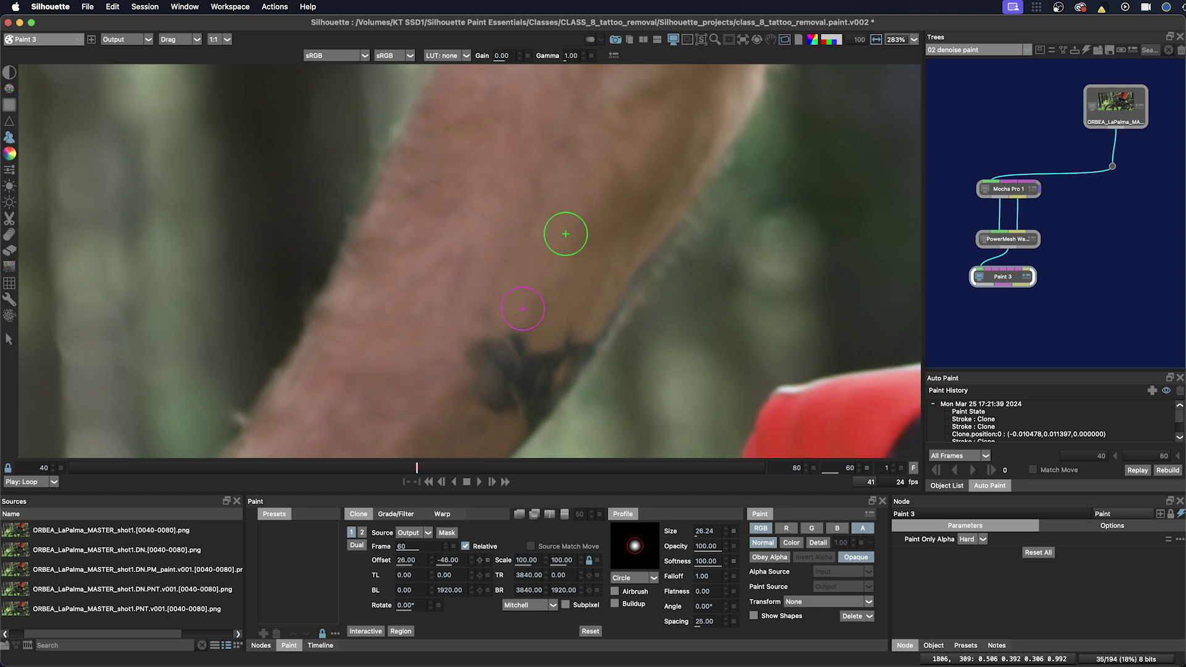
Clone clean skin over the remaining flower petals and the dark ink beside the forearm's underside, enlarging the brush to size 32.94
drag(588, 288, 614, 304)
drag(597, 245, 585, 167)
drag(530, 267, 542, 280)
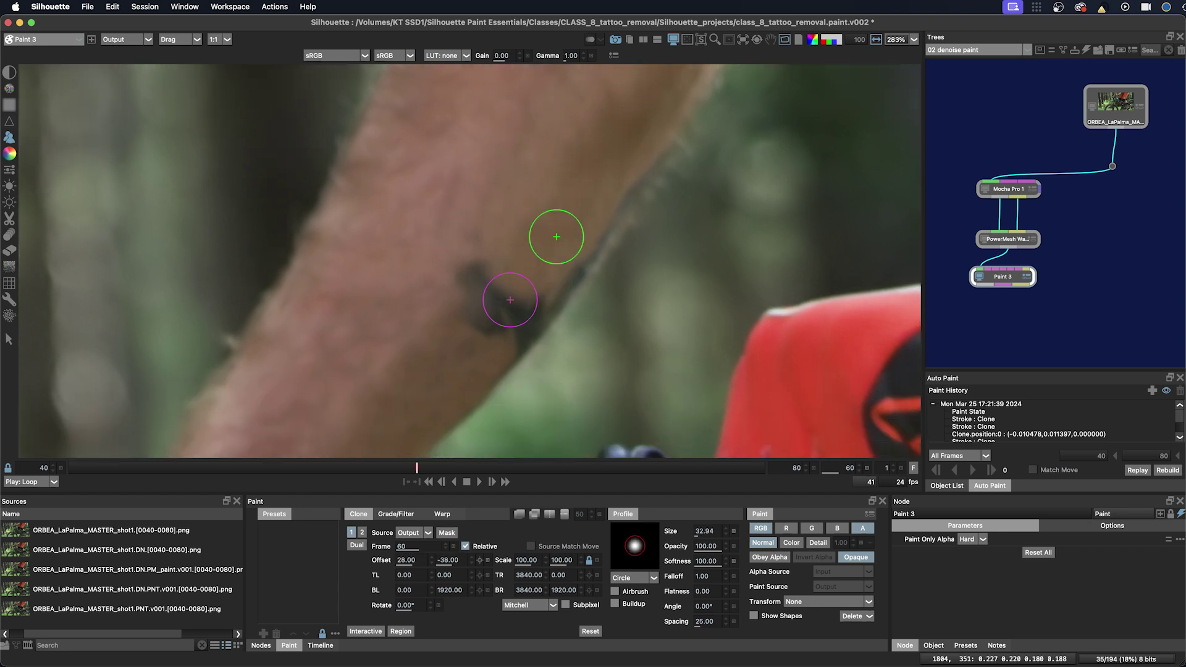
mouse_move(456, 290)
mouse_down()
mouse_move(507, 201)
mouse_move(476, 261)
mouse_move(501, 285)
mouse_move(574, 211)
mouse_move(433, 372)
mouse_up()
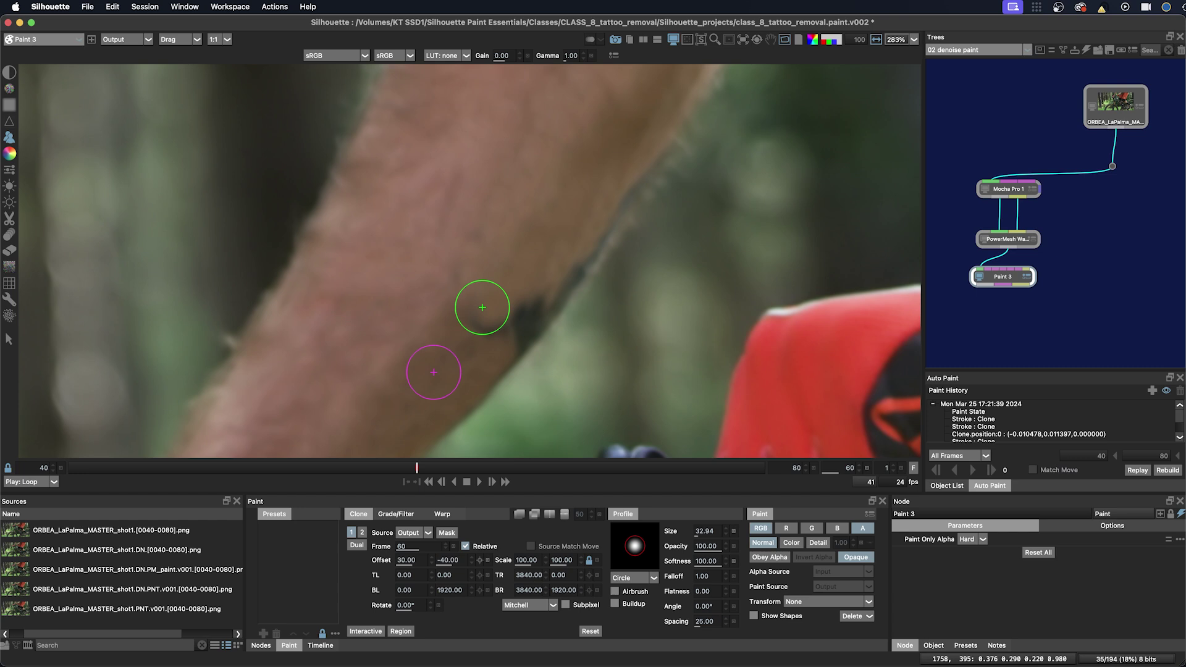
drag(544, 294, 507, 315)
drag(514, 327, 531, 317)
drag(578, 257, 559, 291)
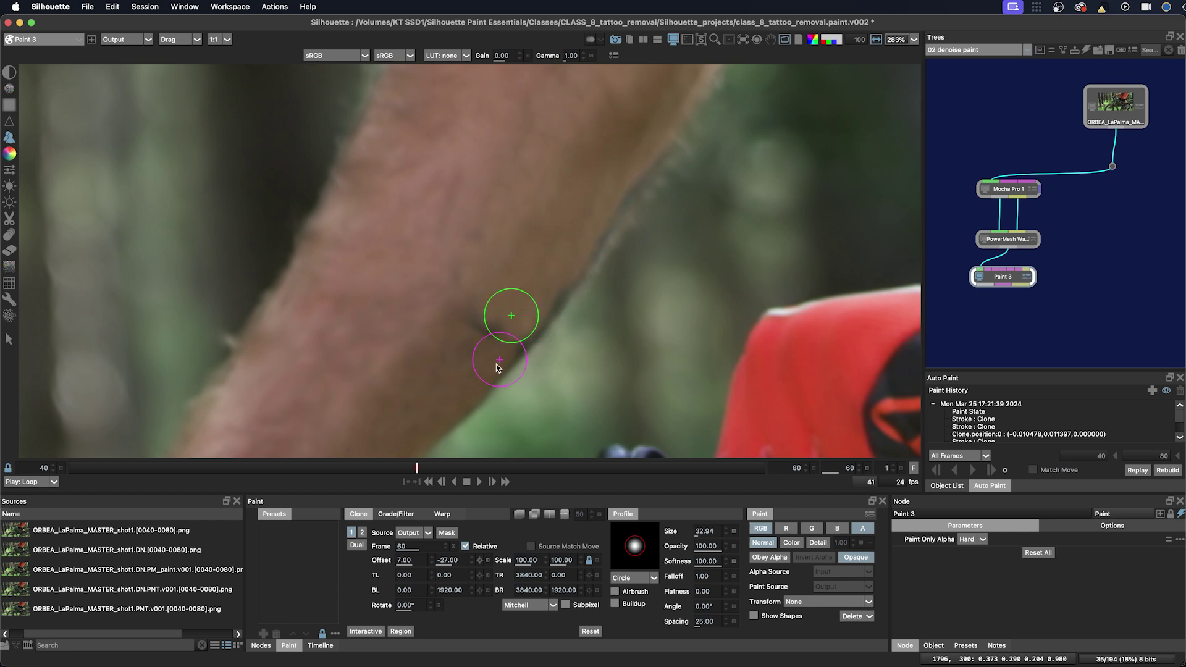
Clean up the leftover dark ink along the forearm's underside edge and the adjacent skin, reducing the Clone brush to size 24.12
drag(499, 360, 482, 360)
mouse_move(465, 396)
mouse_down()
mouse_move(505, 357)
mouse_move(471, 401)
mouse_move(507, 368)
mouse_move(474, 383)
mouse_move(511, 354)
mouse_move(574, 258)
mouse_move(551, 302)
mouse_move(568, 250)
mouse_up()
mouse_move(630, 156)
mouse_down()
mouse_move(614, 175)
mouse_move(636, 163)
mouse_move(637, 174)
mouse_move(612, 200)
mouse_move(626, 173)
mouse_move(588, 257)
mouse_move(526, 336)
mouse_move(569, 278)
mouse_move(531, 314)
mouse_move(546, 317)
mouse_move(512, 248)
mouse_move(499, 327)
mouse_up()
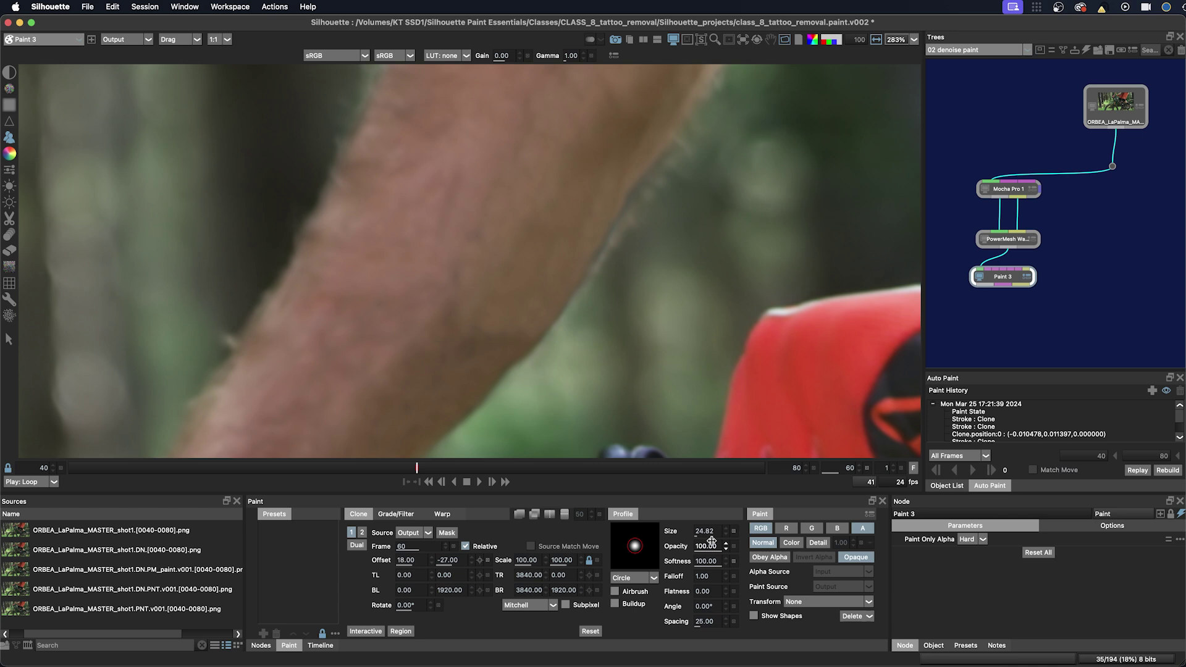
drag(677, 547, 675, 548)
drag(477, 334, 487, 334)
drag(456, 382, 483, 340)
mouse_move(438, 395)
mouse_down()
mouse_move(461, 360)
mouse_move(470, 373)
mouse_move(439, 350)
mouse_move(493, 363)
mouse_move(487, 334)
mouse_move(439, 354)
mouse_move(475, 356)
mouse_up()
click(734, 546)
key(minus)
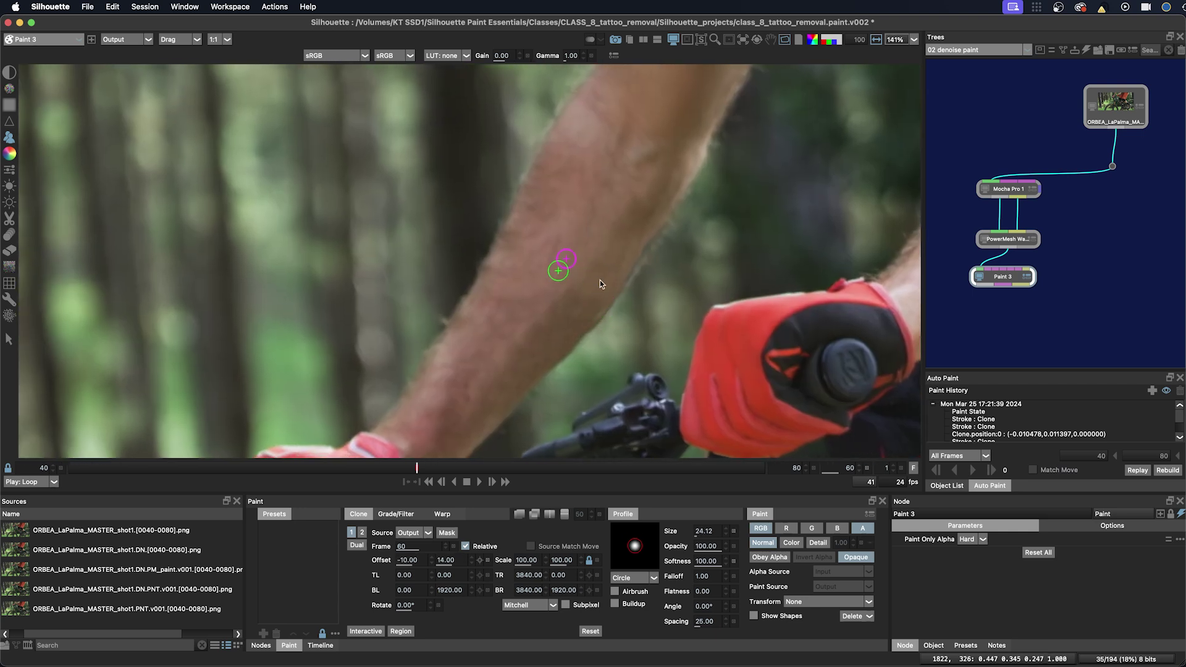
Blend the cloned skin near the forearm's underside with a size 51.65 Clone brush at 35 opacity, checking it against the input
drag(599, 283, 618, 295)
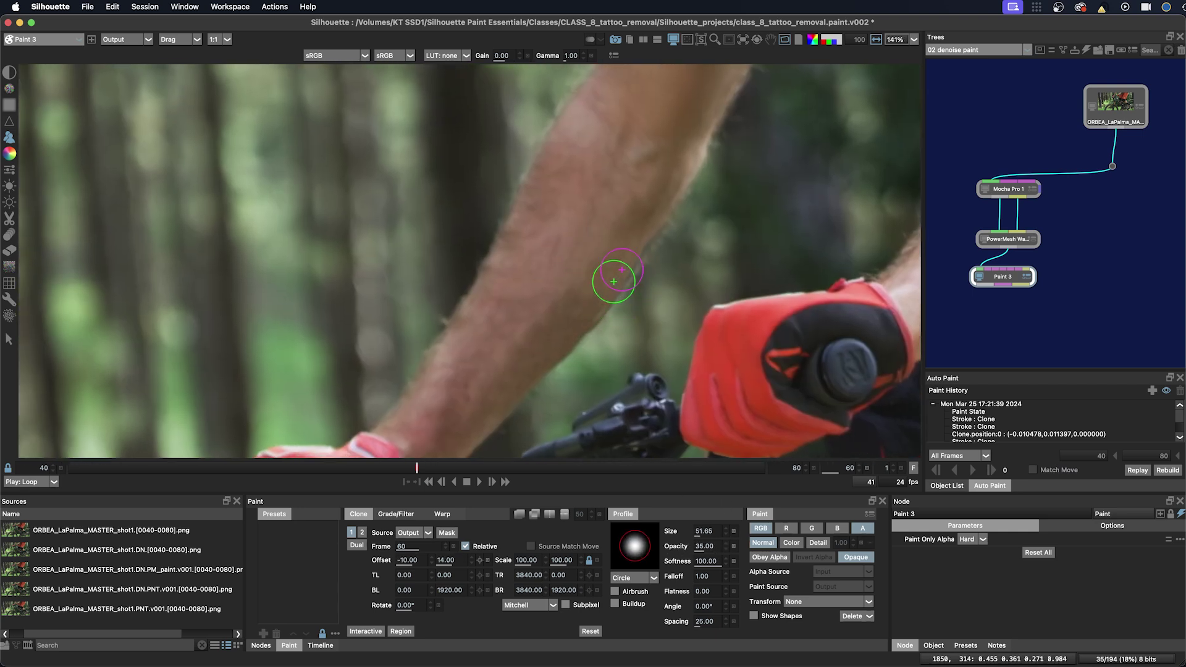
drag(603, 246, 578, 282)
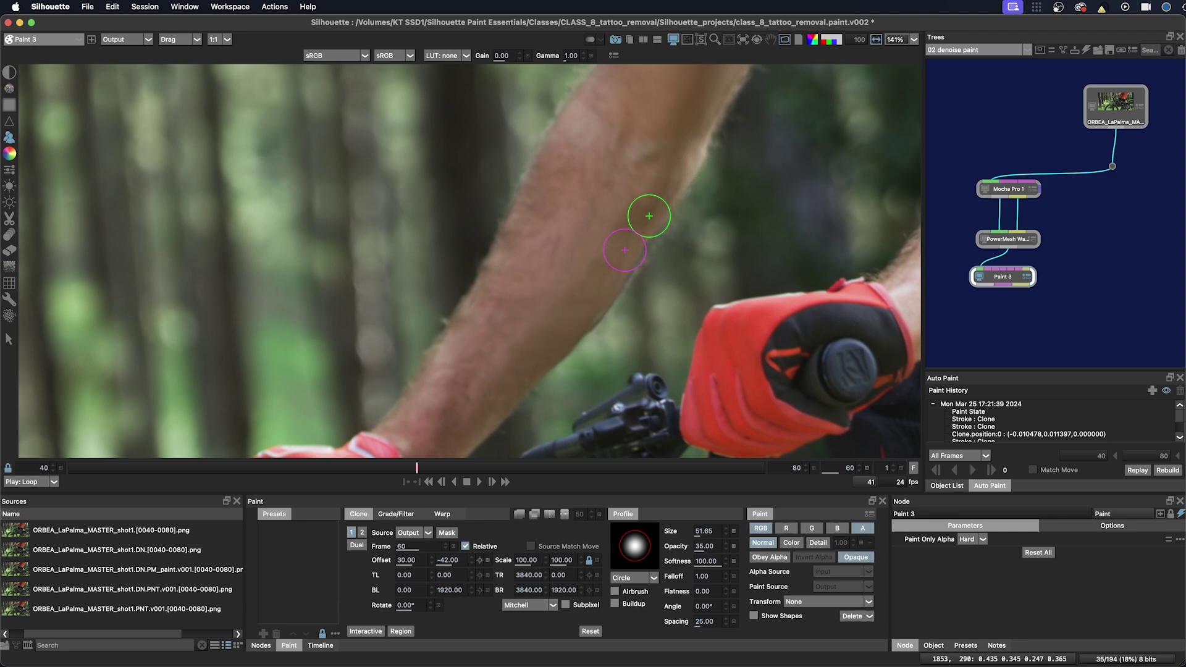
drag(550, 339, 565, 318)
key(1)
key(2)
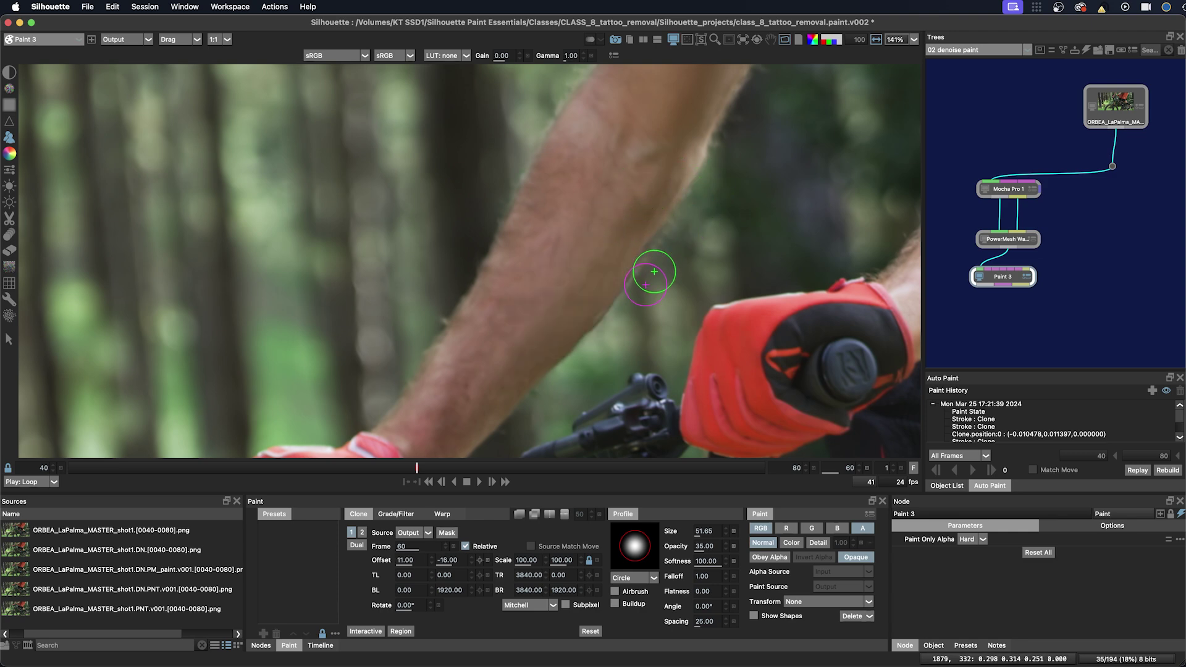
key(1)
key(2)
Reduce the Clone brush to size 42.47 and blend the skin in the middle of the former tattoo area
key(bracketleft)
key(bracketleft)
key(bracketleft)
mouse_move(584, 251)
mouse_down()
mouse_move(600, 231)
mouse_move(580, 259)
mouse_move(606, 298)
mouse_move(573, 272)
mouse_up()
key(bracketleft)
key(bracketleft)
key(bracketleft)
key(bracketleft)
Compare the painted output with the original tattooed input several times
key(1)
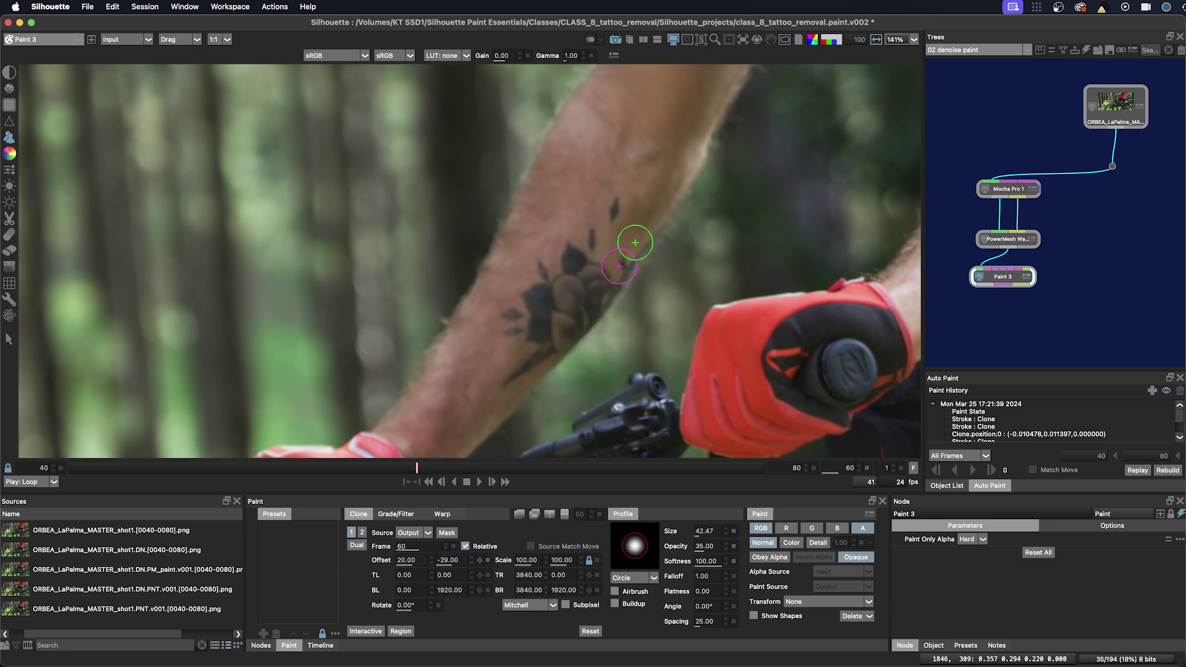
key(2)
key(1)
key(2)
key(1)
key(2)
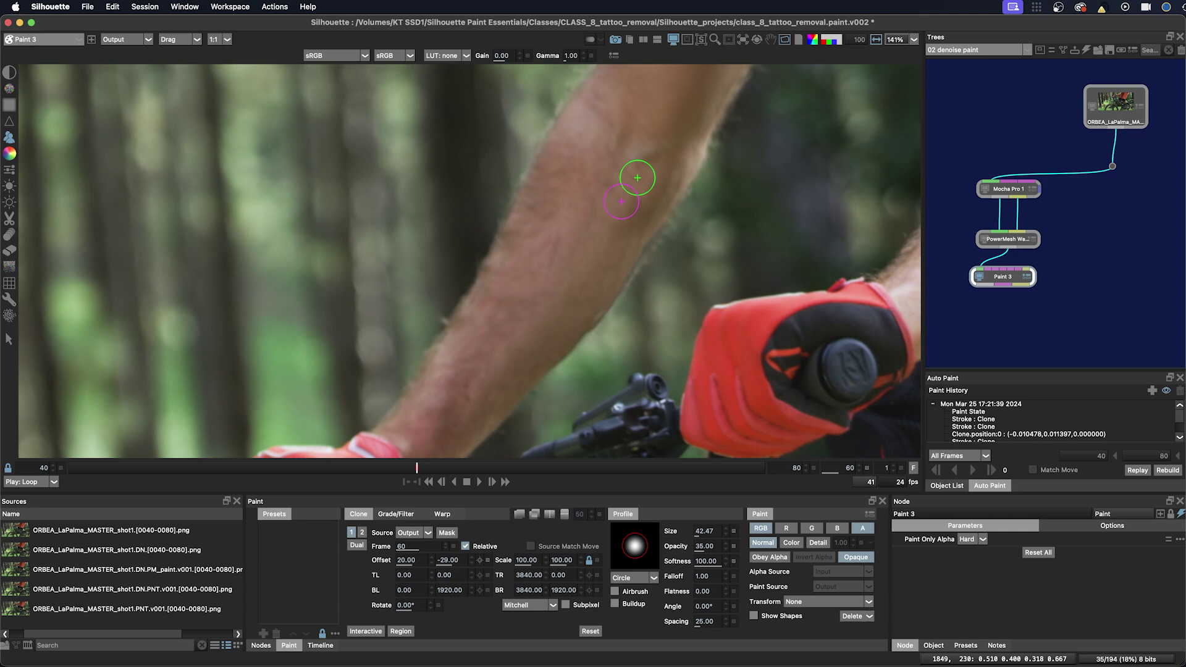
Clone skin over the remaining uneven spots on the forearm at 100 opacity, reducing the brush to size 29.06
mouse_move(637, 177)
super+mouse_down()
mouse_move(596, 220)
mouse_move(594, 266)
super+mouse_up()
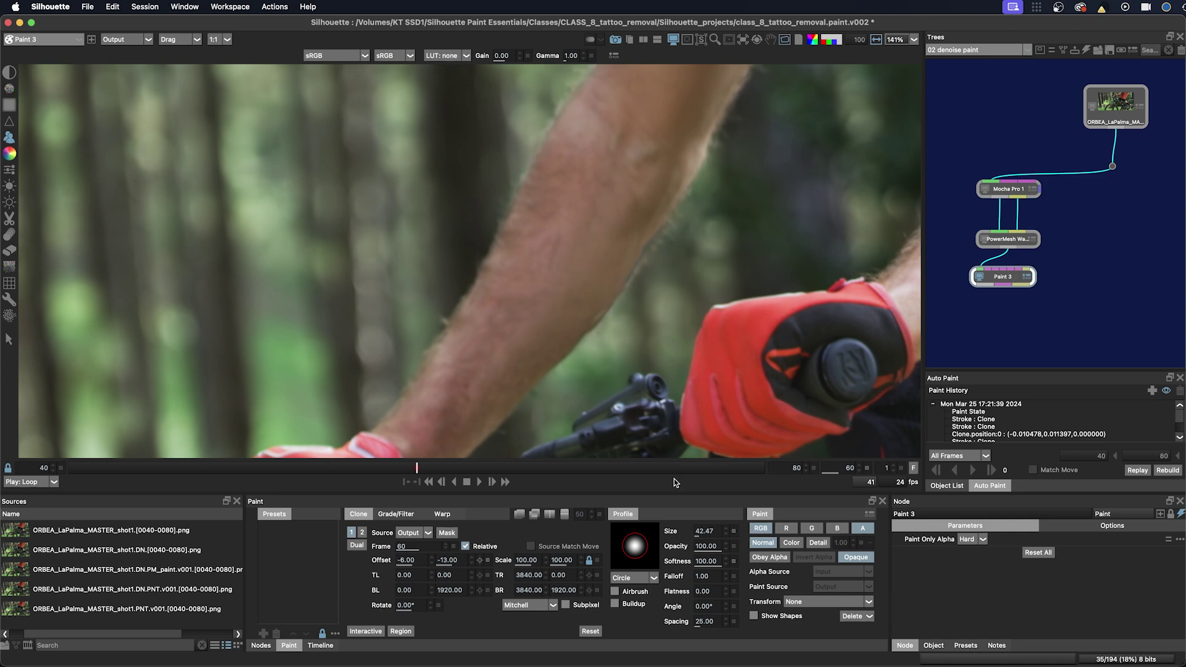
super+drag(554, 337, 593, 302)
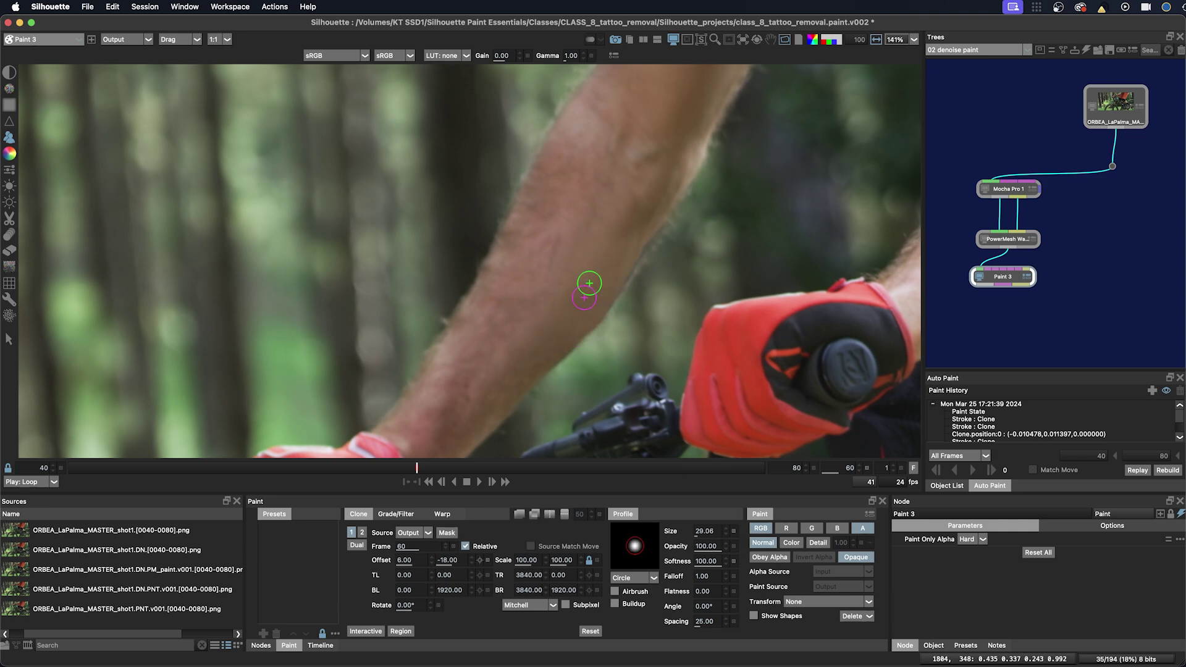
key(grave)
key(grave)
key(grave)
key(grave)
key(grave)
key(grave)
key(grave)
key(grave)
drag(561, 325, 560, 332)
Set the Clone brush opacity to 50 and blend the skin tones across the former tattoo area
click(705, 546)
text(50)
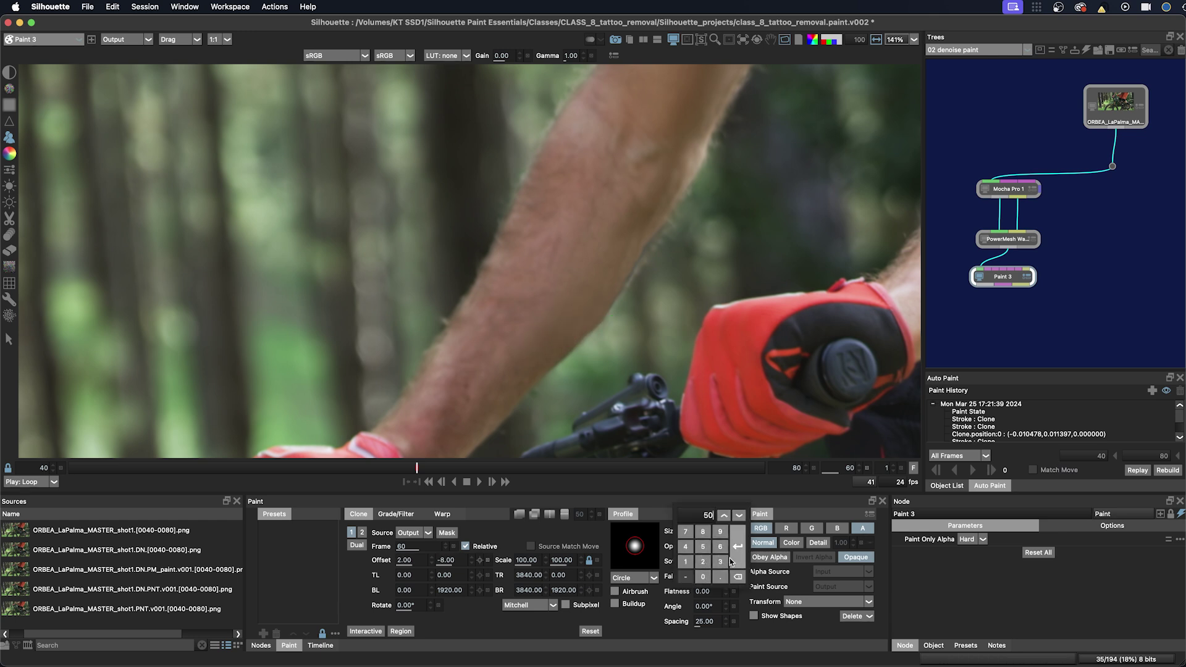
click(731, 561)
drag(553, 316, 569, 316)
drag(605, 226, 613, 225)
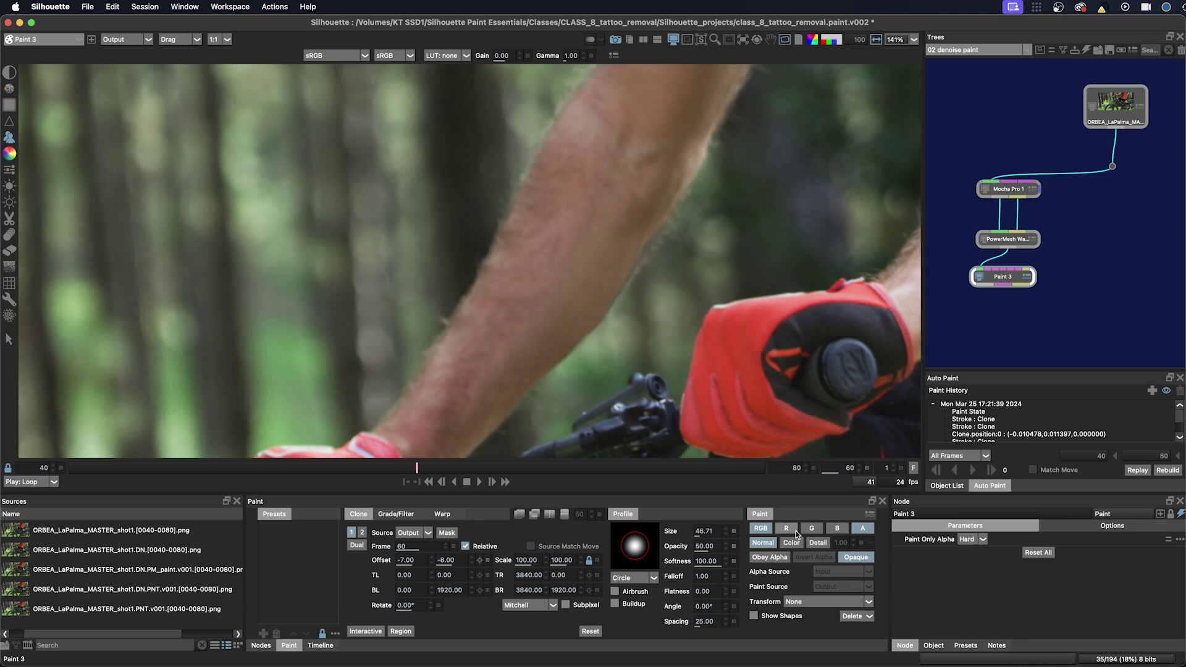
Switch the paint mode to Detail and clone skin texture over the smooth forearm areas with a size 58 brush
click(818, 543)
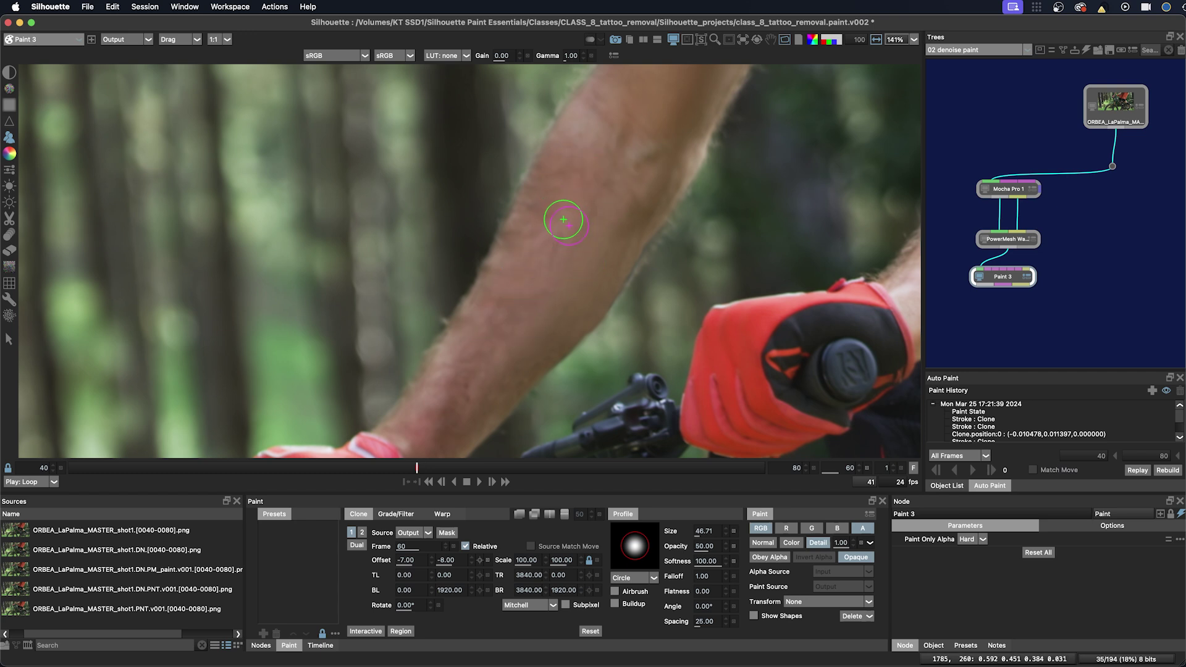
mouse_move(557, 227)
mouse_down()
mouse_move(575, 254)
mouse_move(578, 235)
mouse_up()
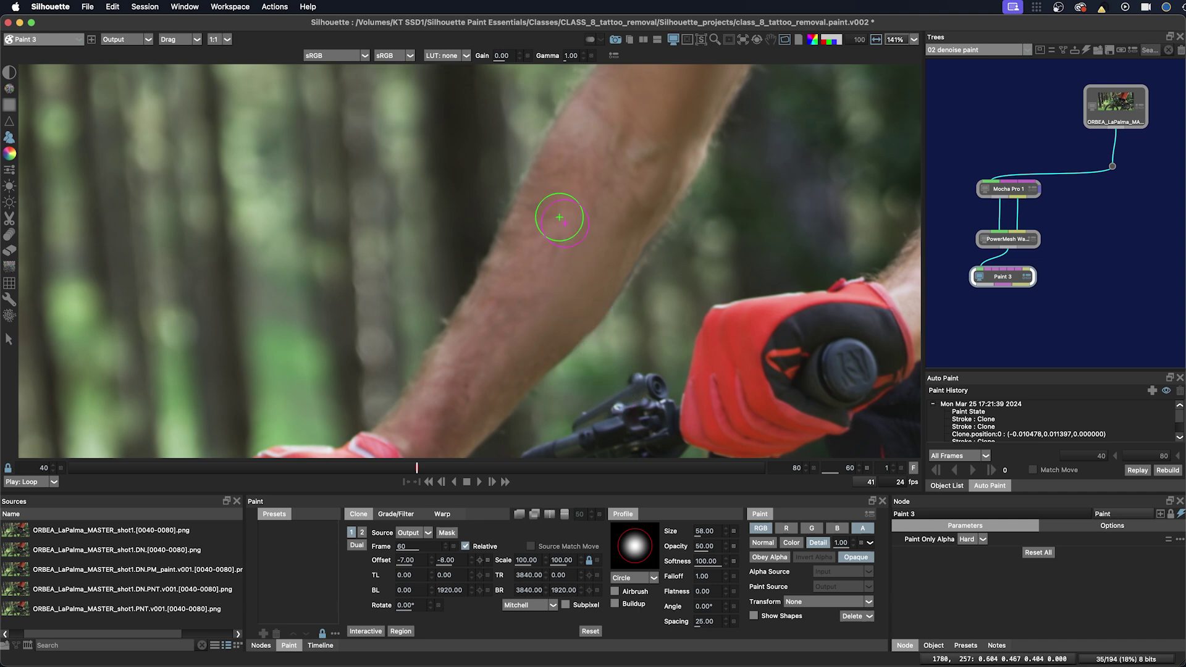
drag(553, 202, 559, 211)
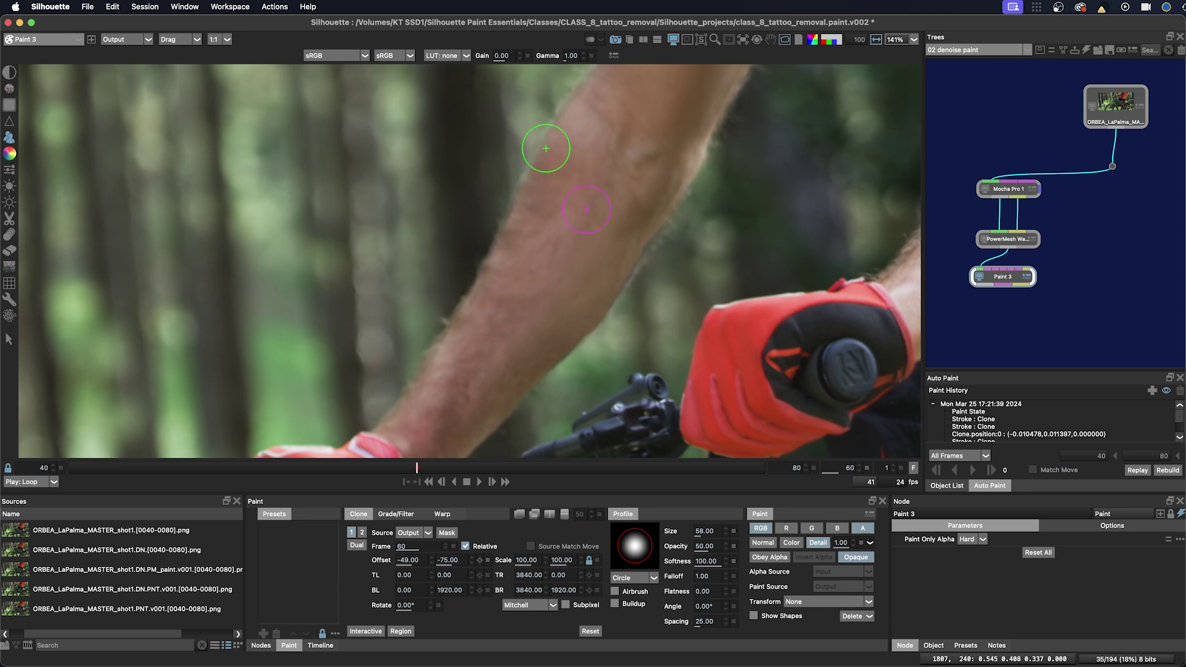
drag(575, 220, 577, 264)
drag(503, 275, 535, 277)
drag(506, 317, 503, 334)
drag(554, 231, 577, 256)
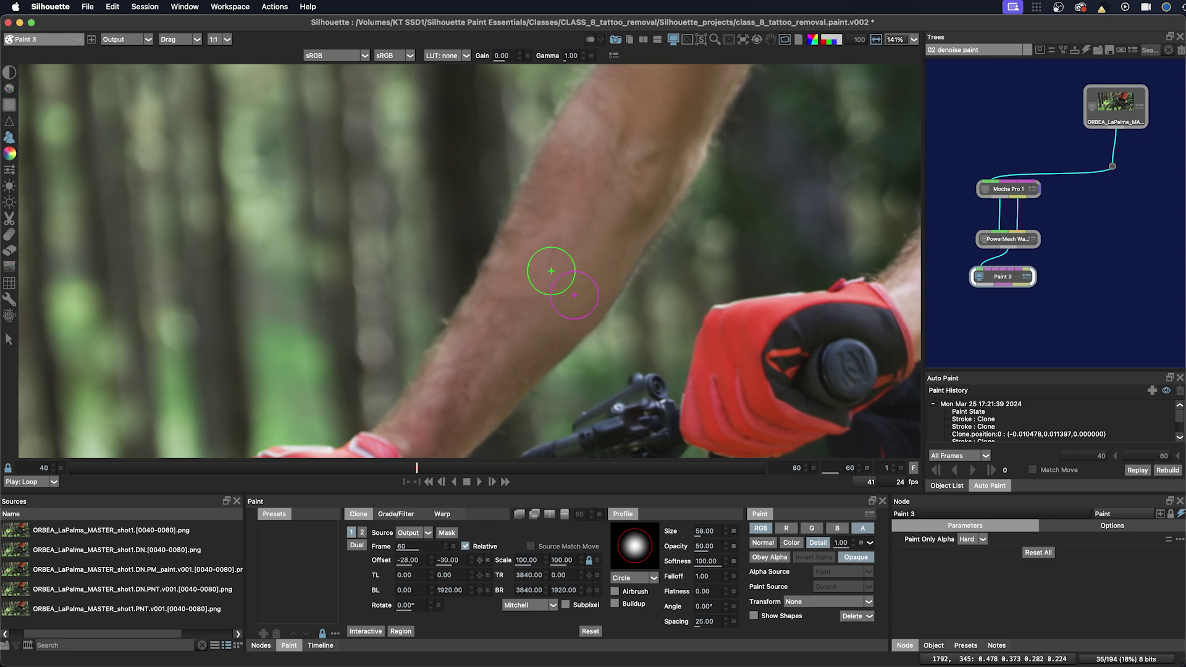
mouse_move(560, 307)
mouse_down()
mouse_move(532, 307)
mouse_move(556, 293)
mouse_up()
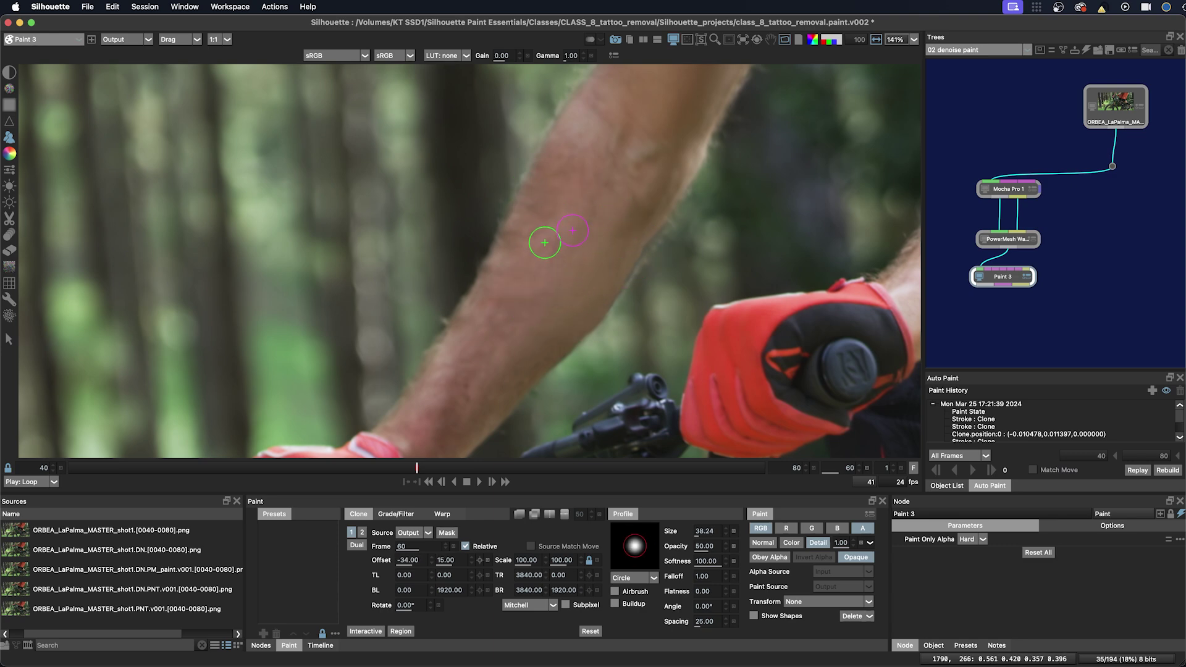
Add finer skin detail across the middle and upper forearm with a size 38.24 Clone brush
drag(544, 244, 578, 244)
click(580, 245)
mouse_move(508, 275)
mouse_down()
mouse_move(552, 302)
mouse_move(621, 249)
mouse_move(581, 300)
mouse_move(520, 326)
mouse_move(498, 318)
mouse_move(543, 334)
mouse_move(577, 290)
mouse_move(515, 322)
mouse_move(443, 325)
mouse_move(523, 310)
mouse_move(550, 249)
mouse_move(519, 290)
mouse_move(542, 266)
mouse_move(536, 294)
mouse_move(463, 380)
mouse_move(456, 334)
mouse_move(447, 341)
mouse_move(530, 307)
mouse_move(607, 224)
mouse_move(550, 329)
mouse_move(603, 262)
mouse_move(608, 230)
mouse_move(597, 234)
mouse_move(580, 200)
mouse_up()
drag(576, 148, 539, 210)
mouse_move(567, 162)
mouse_down()
mouse_move(569, 185)
mouse_move(670, 204)
mouse_up()
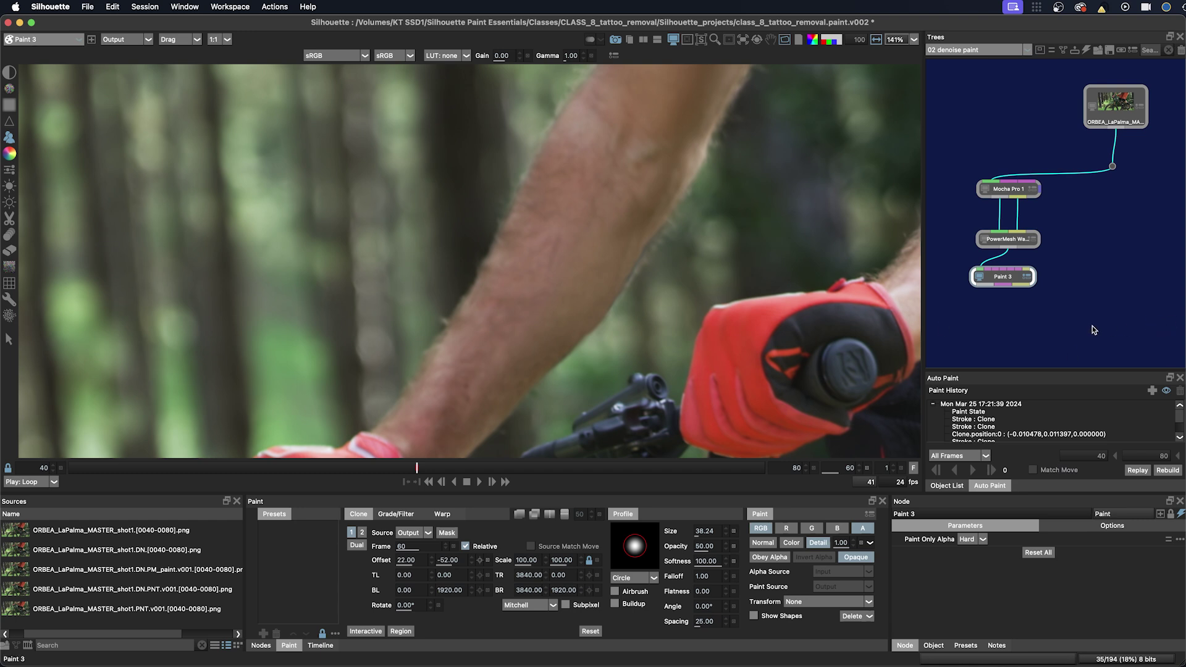
Use the Dodge brush at 30 opacity to lighten the dark patch in the middle of the forearm
click(9, 187)
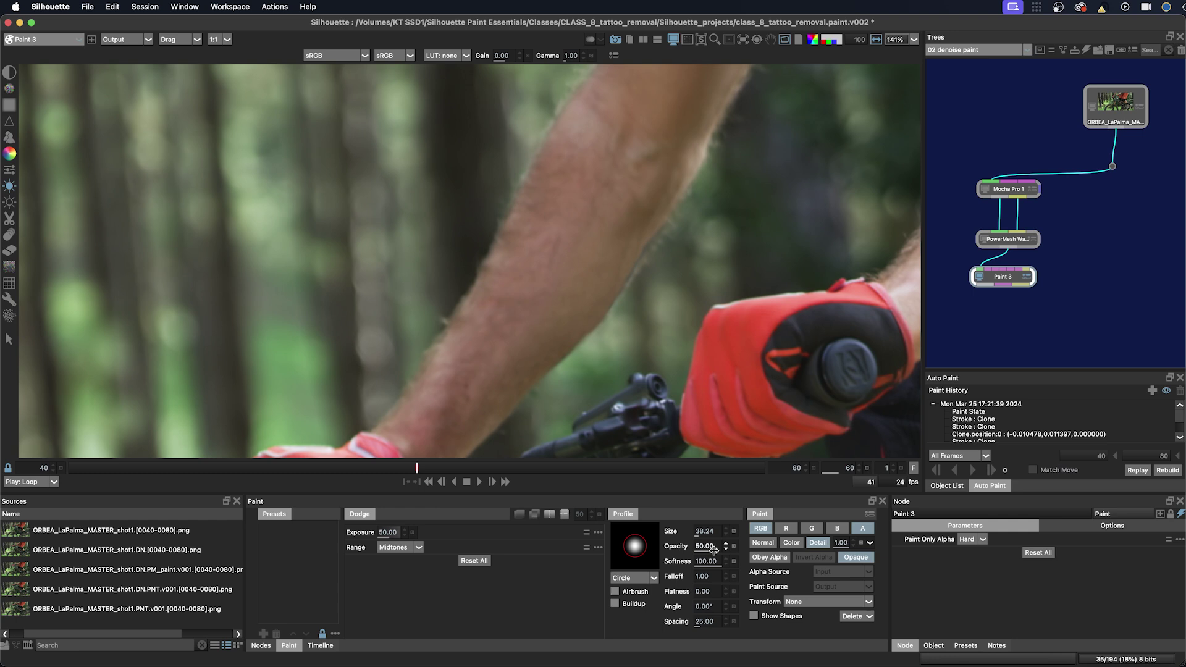
click(706, 547)
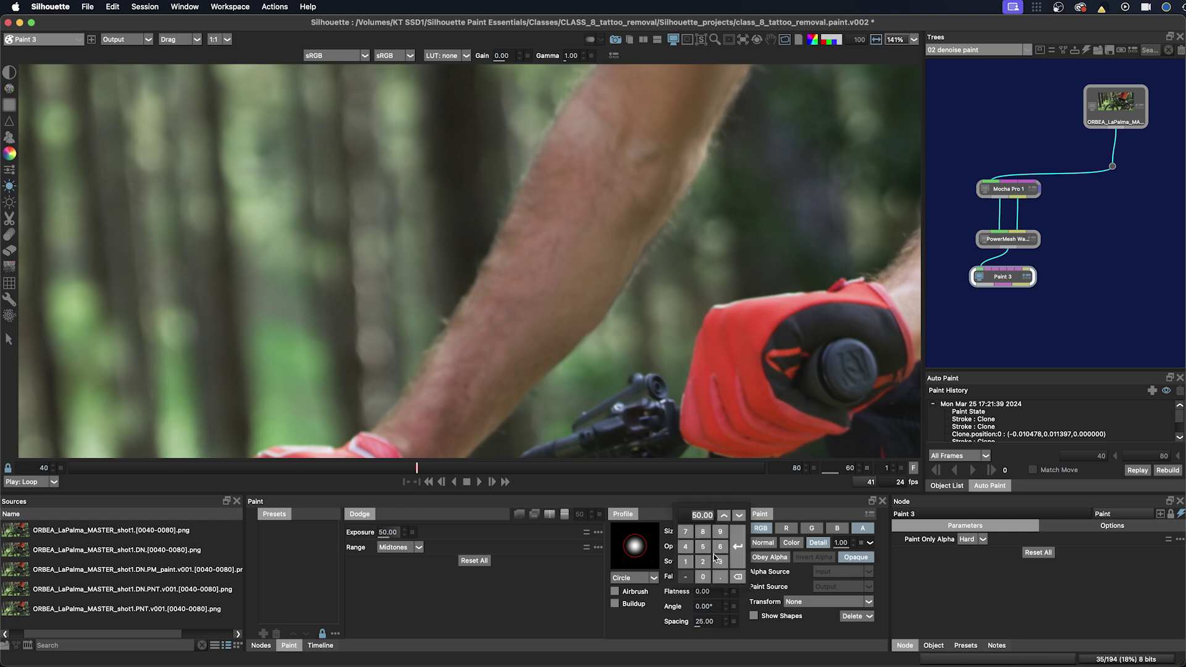
click(718, 563)
click(703, 576)
click(736, 555)
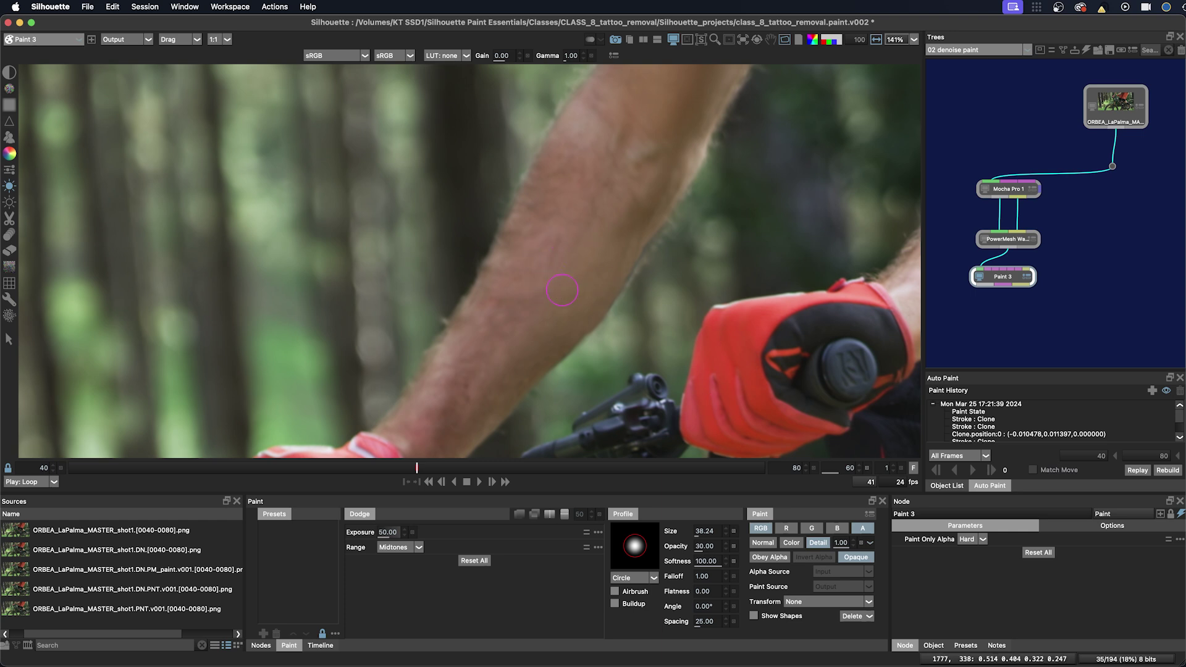
drag(562, 290, 551, 290)
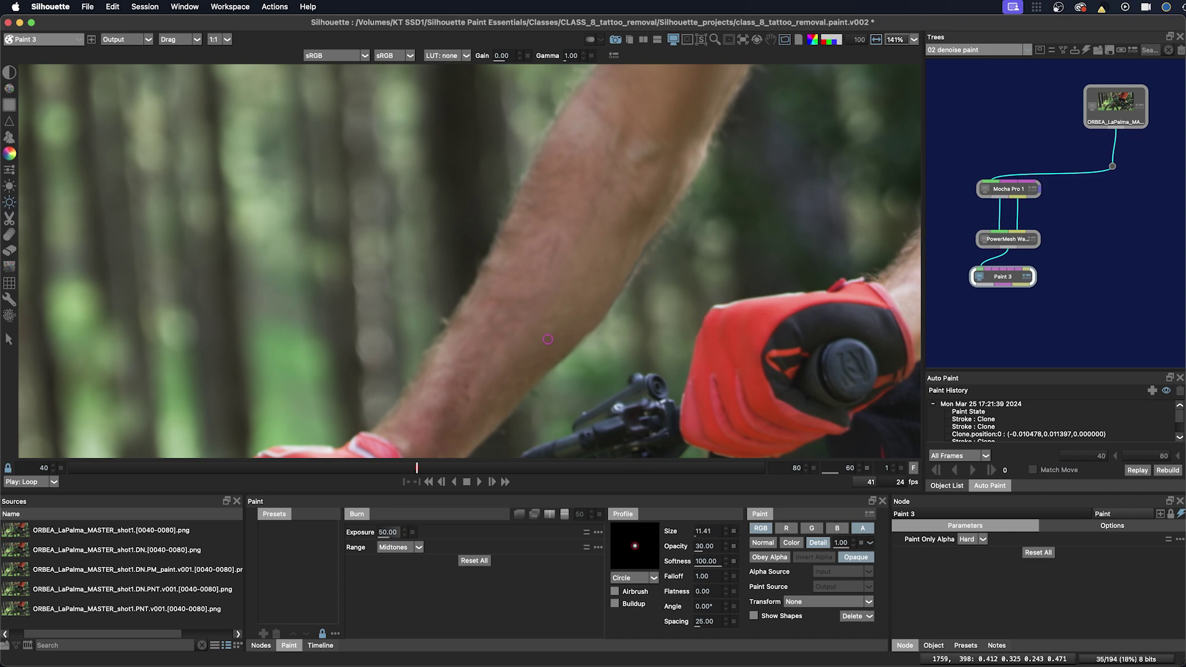
Enlarge the Auto Paint panel to show more of the paint history
drag(1025, 373, 1020, 332)
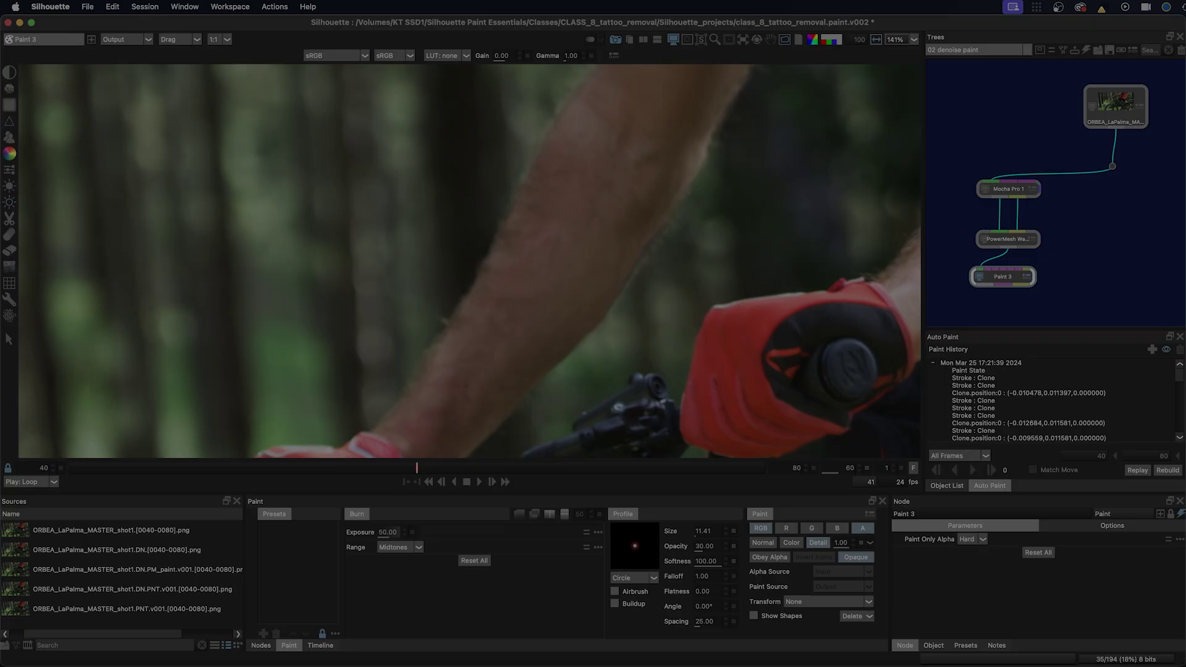